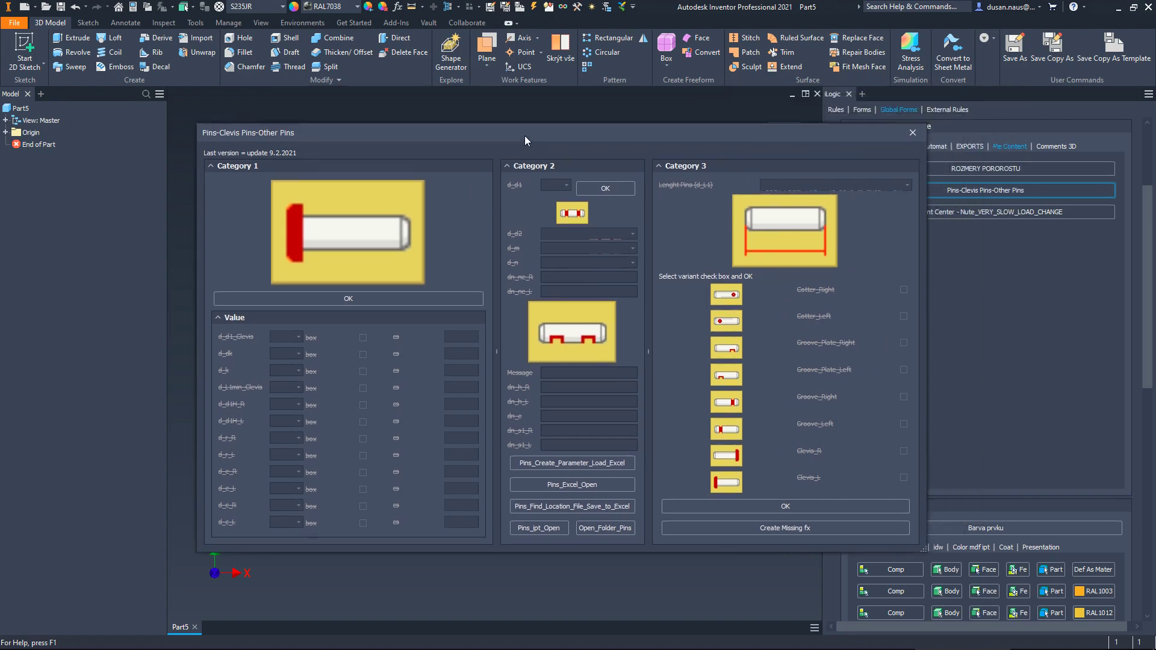
Open the main pin part PINS_MAIN.ipt from the Pins-Clevis Pins-Other Pins form and close the form
{"action": "left_click", "coordinate": [550, 529]}
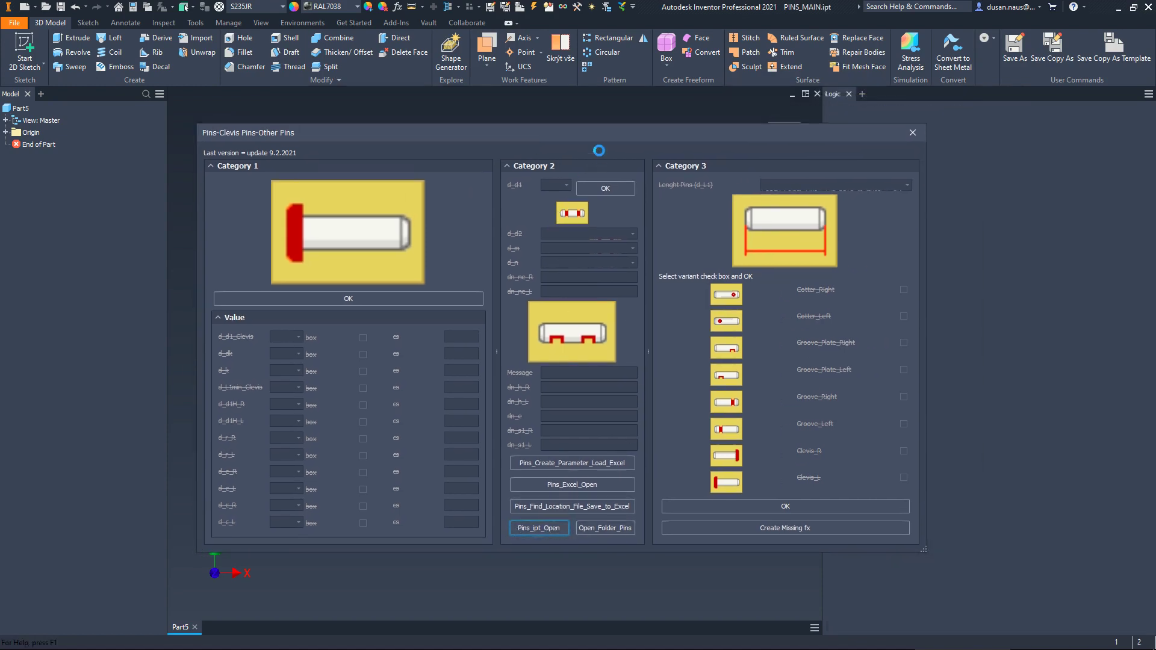
{"action": "left_click", "coordinate": [913, 132]}
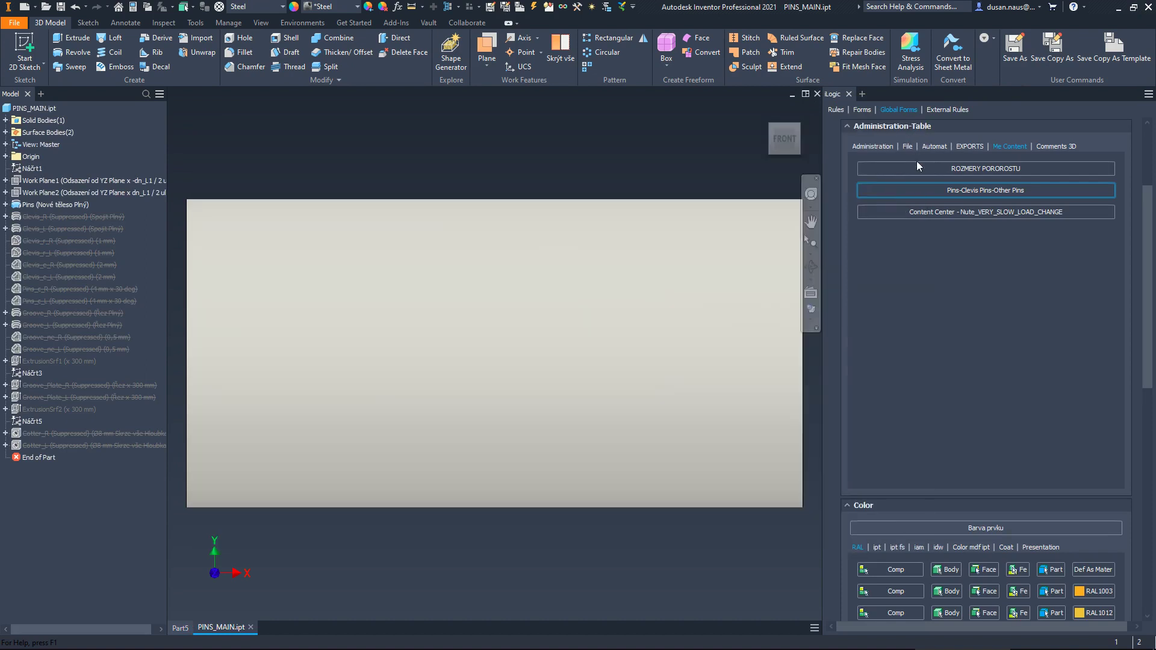
{"action": "scroll", "coordinate": [527, 237], "scroll_direction": "down", "scroll_amount": 5}
{"action": "scroll", "coordinate": [526, 245], "scroll_direction": "up", "scroll_amount": 2}
{"action": "middle_click_drag", "start_coordinate": [527, 245], "coordinate": [357, 295]}
{"action": "scroll", "coordinate": [386, 295], "scroll_direction": "down", "scroll_amount": 3}
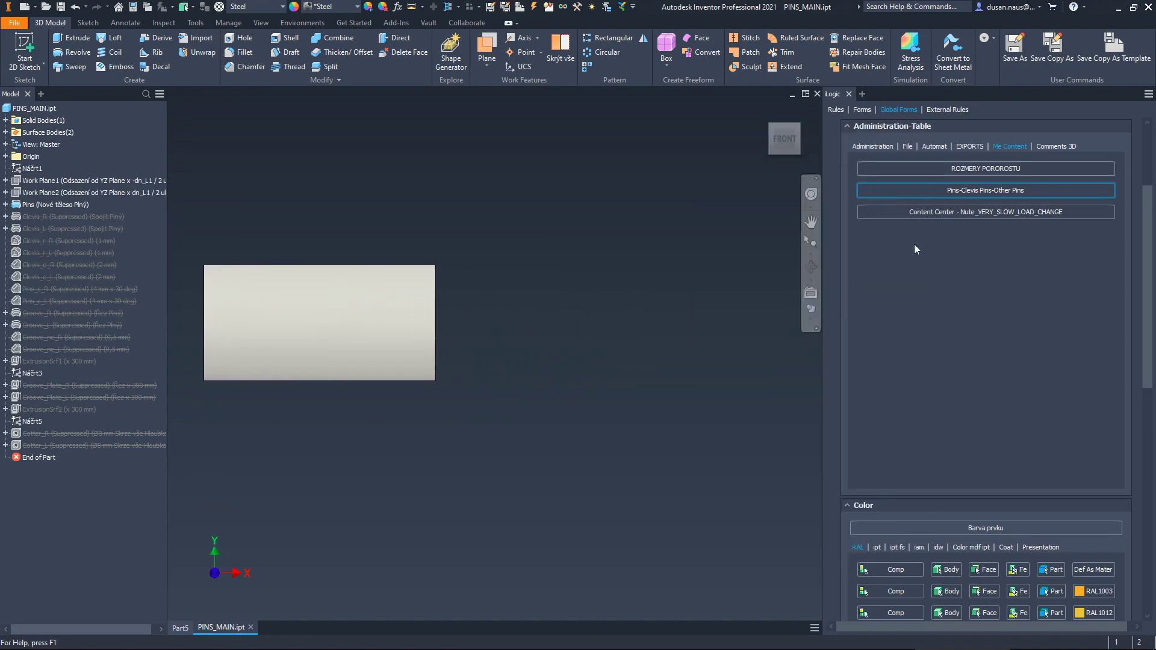
Reopen the Pins-Clevis Pins-Other Pins form for this part, shrink it and move it clear of the pin model
{"action": "left_click", "coordinate": [962, 191]}
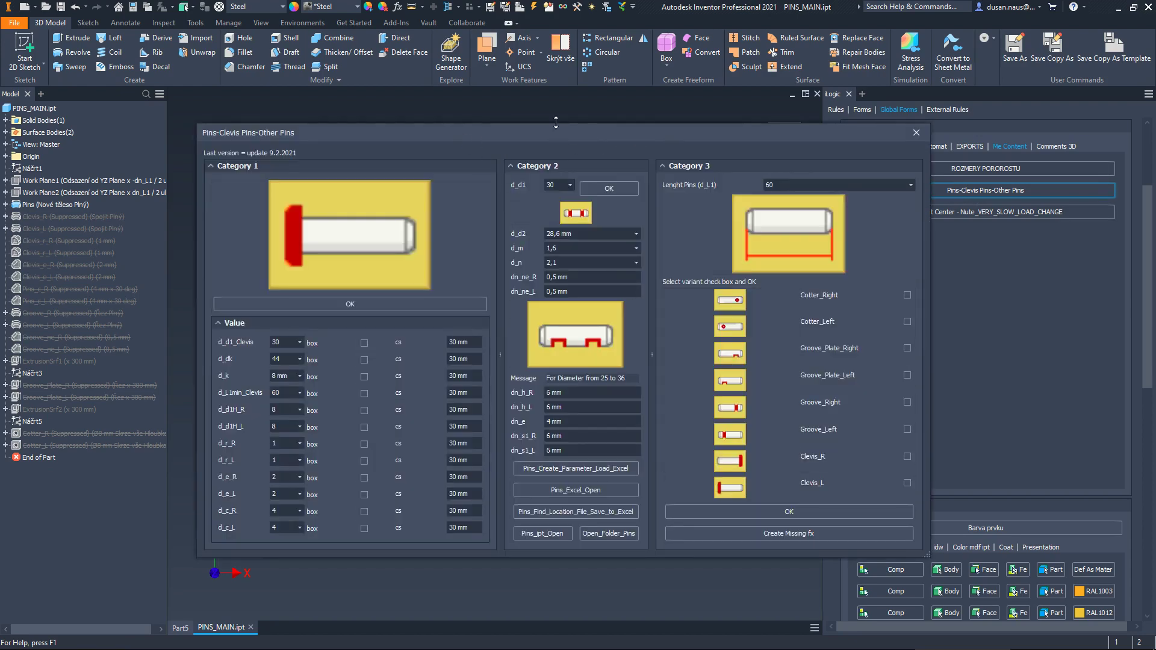
{"action": "left_click_drag", "start_coordinate": [555, 122], "coordinate": [558, 165]}
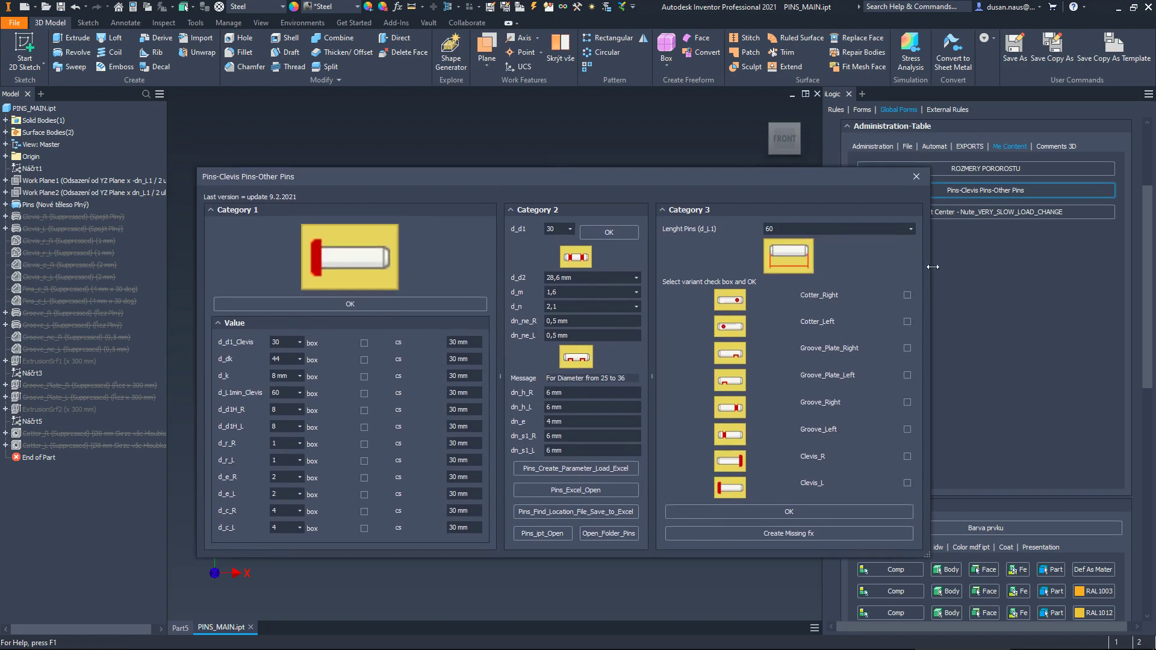
{"action": "left_click_drag", "start_coordinate": [933, 267], "coordinate": [906, 266]}
{"action": "left_click_drag", "start_coordinate": [498, 176], "coordinate": [698, 40]}
{"action": "middle_click_drag", "start_coordinate": [273, 357], "coordinate": [274, 387]}
{"action": "scroll", "coordinate": [281, 450], "scroll_direction": "down", "scroll_amount": 2}
{"action": "scroll", "coordinate": [273, 387], "scroll_direction": "up", "scroll_amount": 1}
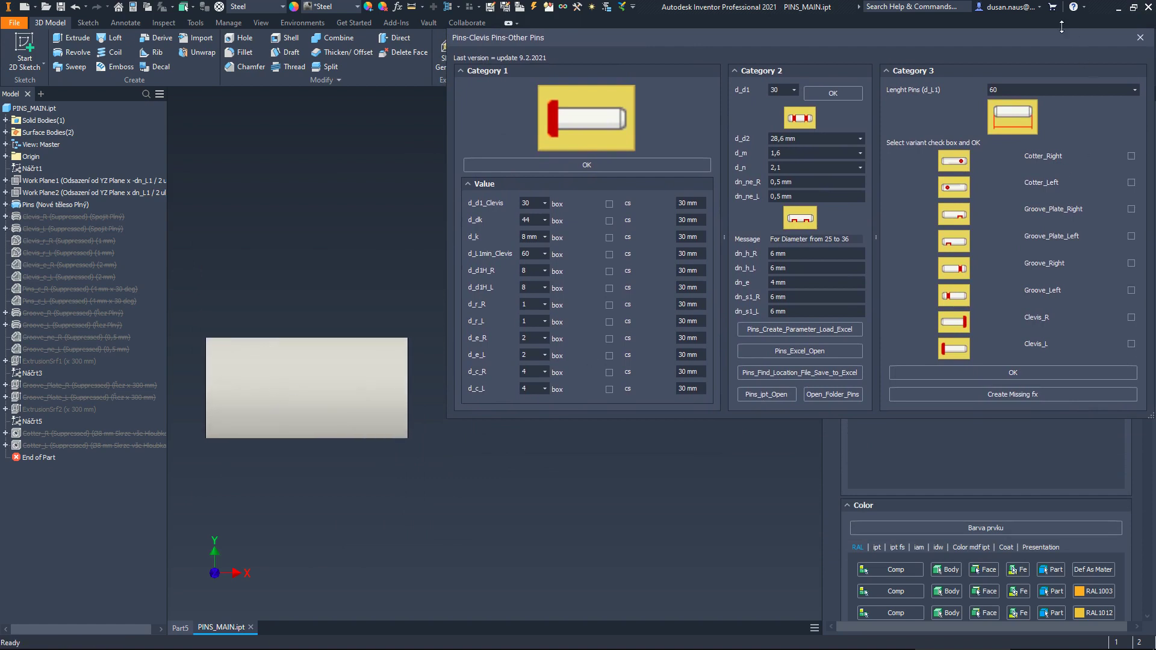
Apply the Cotter_Right and Cotter_Left variants to put cotter holes at both ends of the pin
{"action": "left_click", "coordinate": [1131, 183]}
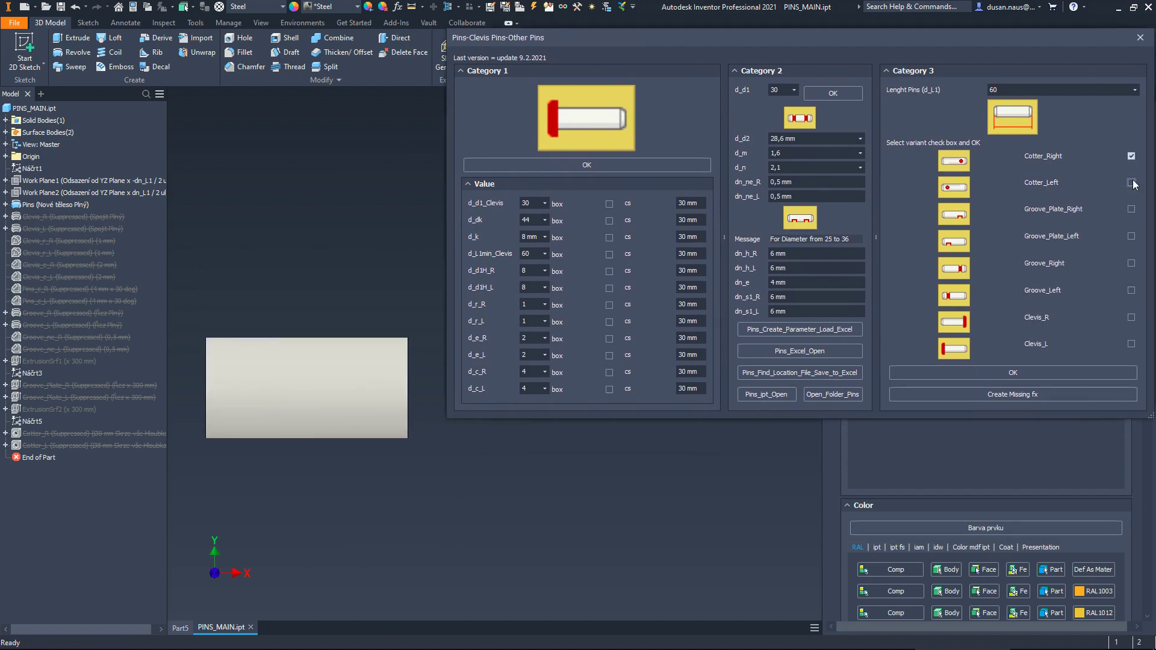
{"action": "left_click", "coordinate": [970, 377]}
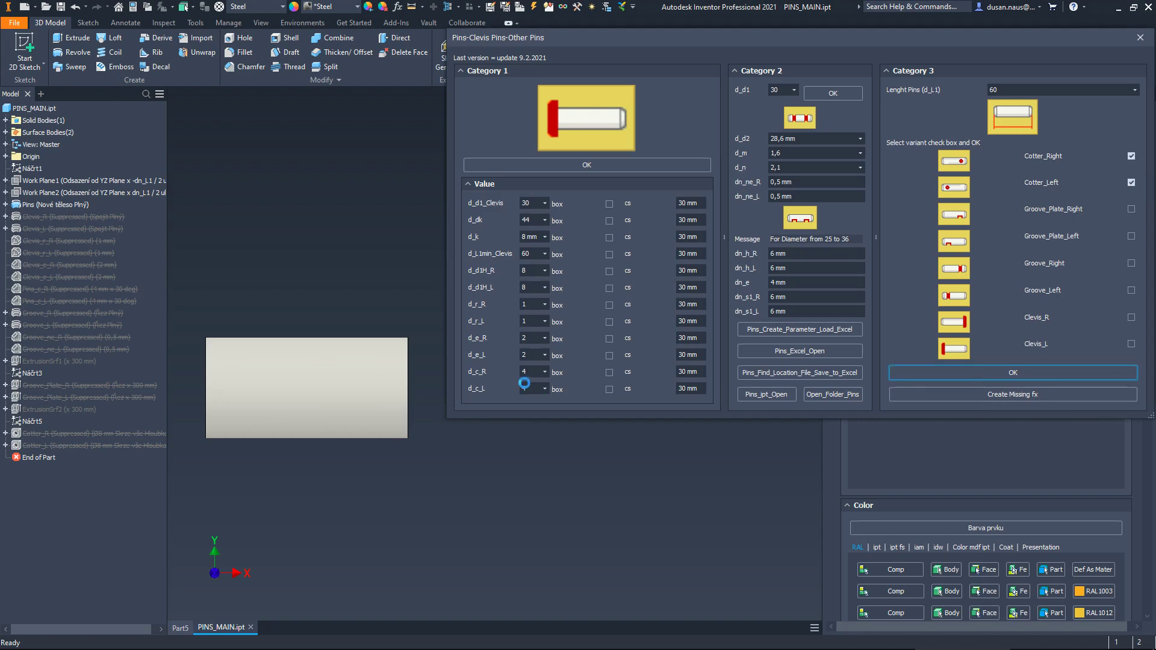
{"action": "scroll", "coordinate": [386, 390], "scroll_direction": "up", "scroll_amount": 5}
{"action": "scroll", "coordinate": [385, 390], "scroll_direction": "down", "scroll_amount": 2}
{"action": "scroll", "coordinate": [387, 392], "scroll_direction": "up", "scroll_amount": 5}
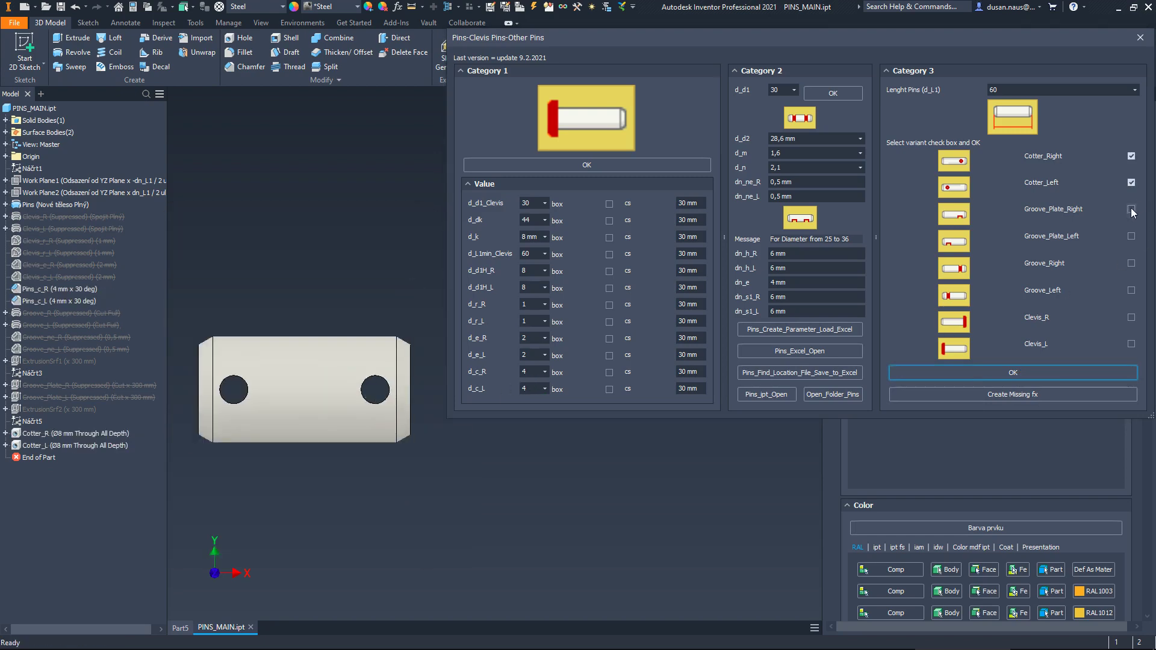
Replace the two cotter variants with Groove_Plate_Right and Groove_Plate_Left and apply them to the pin
{"action": "left_click", "coordinate": [1132, 183]}
{"action": "left_click", "coordinate": [1131, 156]}
{"action": "left_click", "coordinate": [1132, 209]}
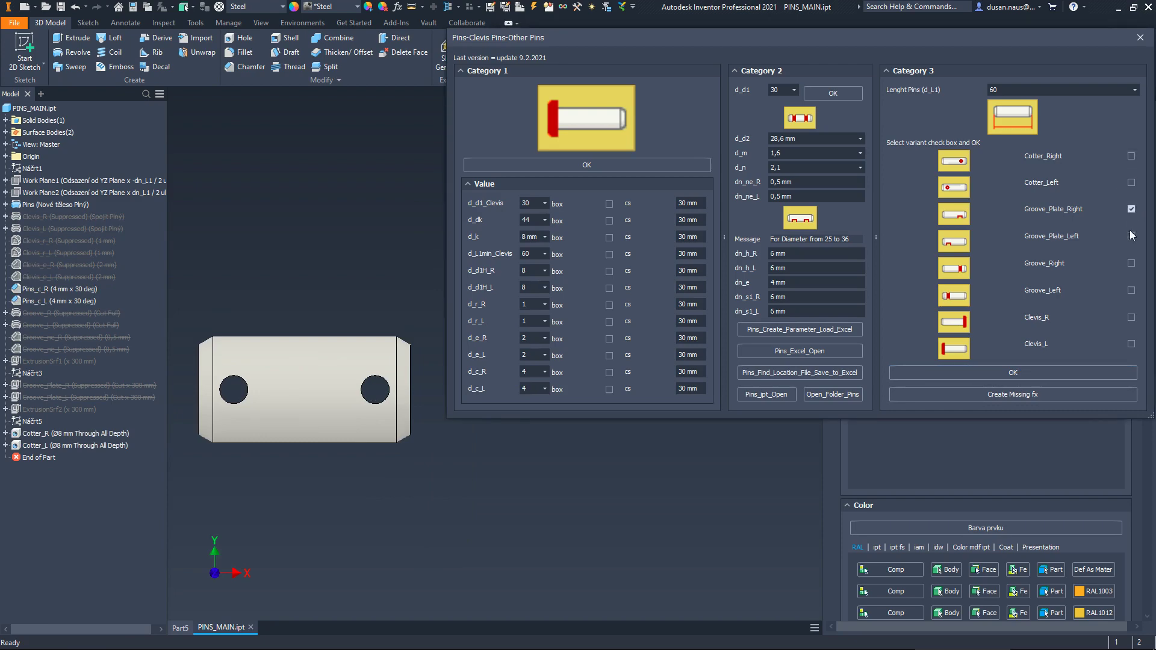
{"action": "left_click", "coordinate": [1131, 236]}
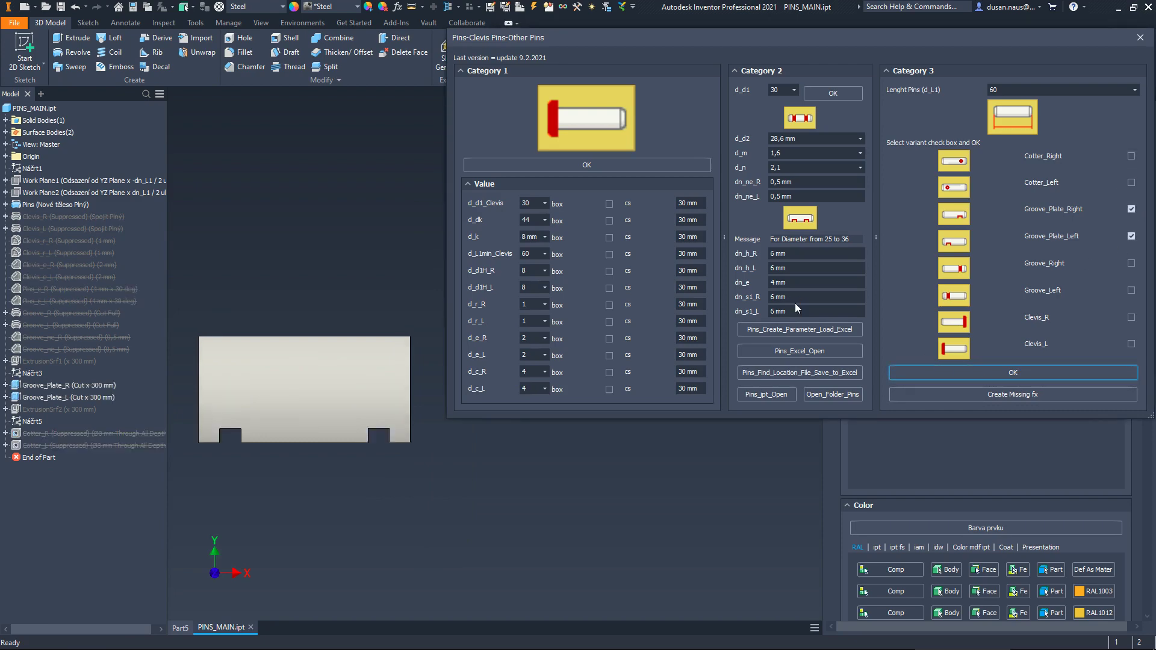
Remove the Groove_Plate_Right variant from the pin and apply Cotter_Right together with Groove_Plate_Left
{"action": "left_click", "coordinate": [1131, 209]}
{"action": "left_click", "coordinate": [998, 368]}
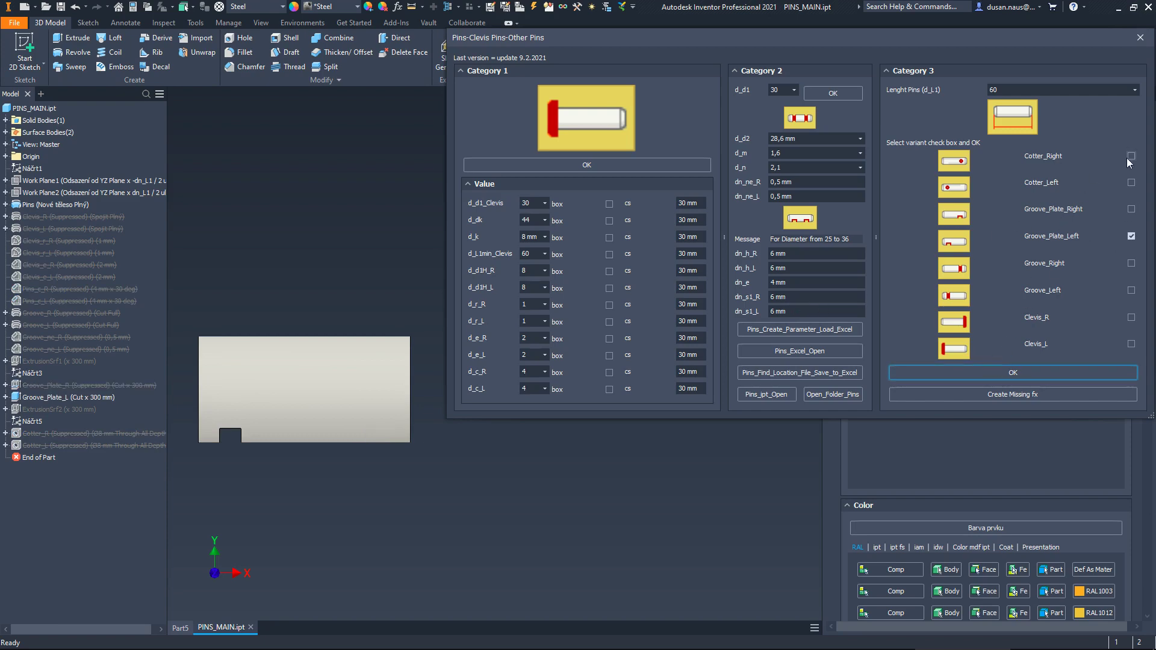
{"action": "left_click", "coordinate": [1132, 156]}
{"action": "left_click", "coordinate": [1009, 373]}
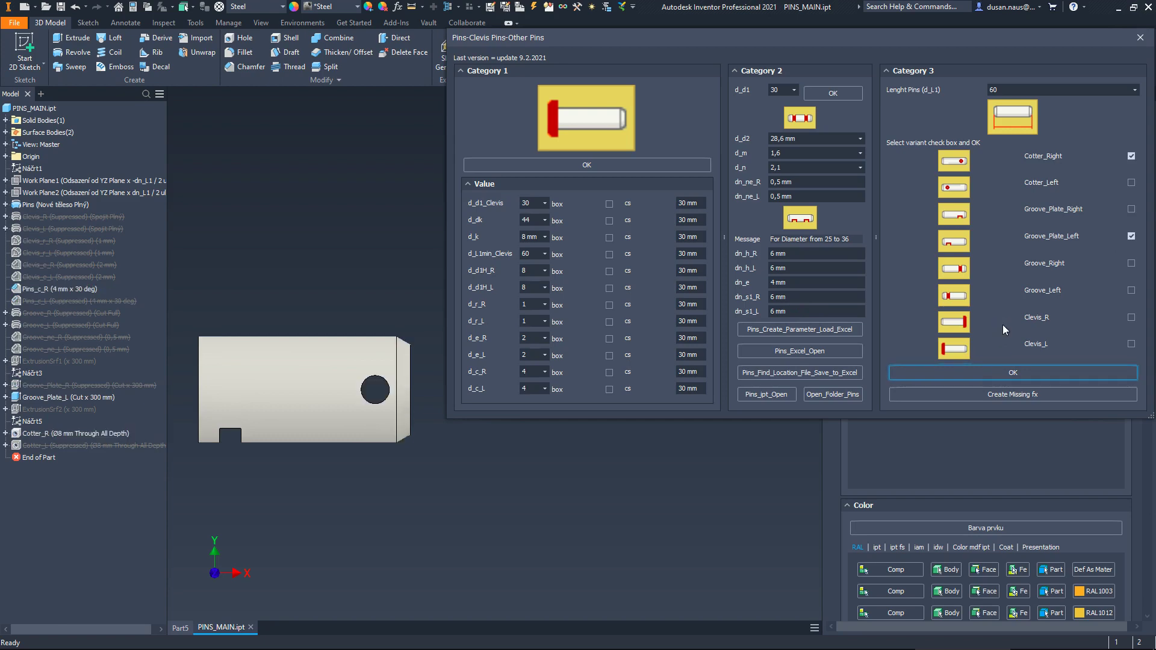
Clear the Cotter_Right and Groove_Plate_Left variants and update the model to a plain pin
{"action": "left_click", "coordinate": [1131, 156]}
{"action": "left_click", "coordinate": [1133, 238]}
{"action": "left_click", "coordinate": [1066, 372]}
Apply the Groove_Right and Groove_Left variants to cut ring grooves at both ends of the pin
{"action": "left_click", "coordinate": [1132, 264]}
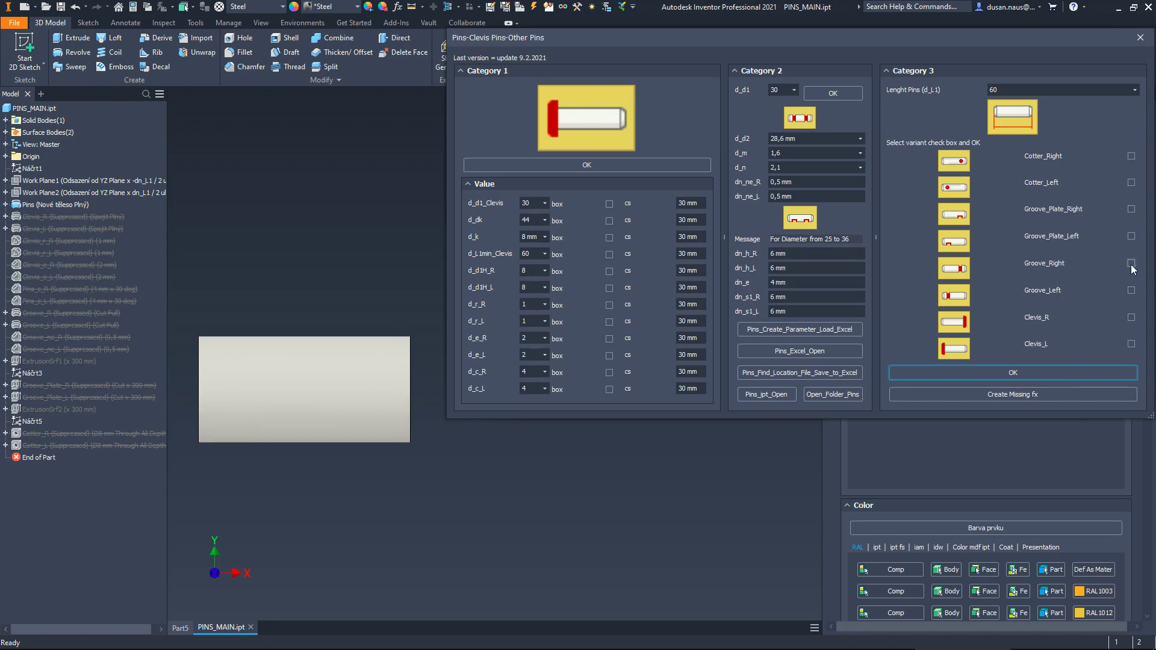
{"action": "left_click", "coordinate": [1034, 371]}
{"action": "left_click", "coordinate": [1132, 290]}
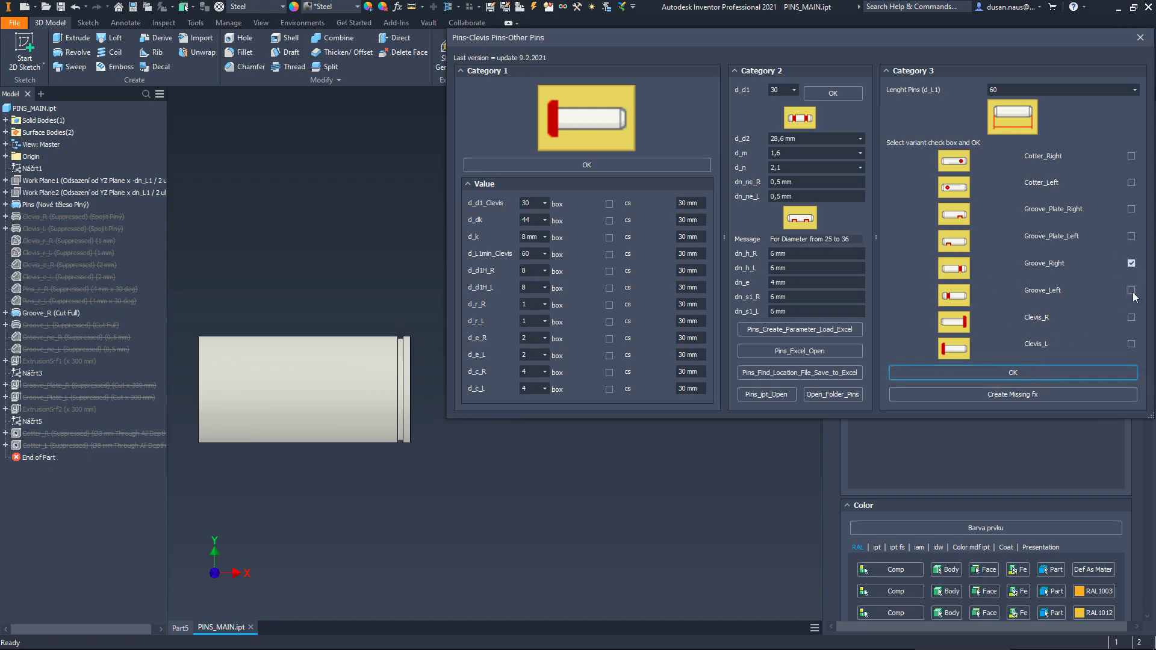
{"action": "left_click", "coordinate": [1040, 381]}
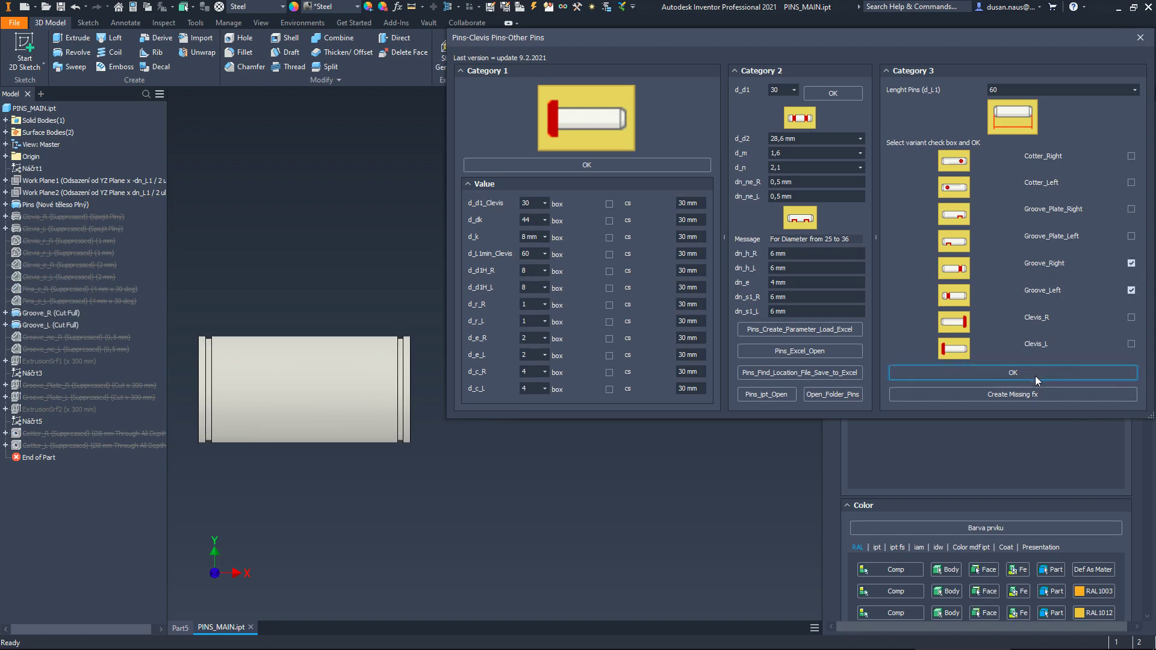
Replace the Groove_Right and Groove_Left variants with clevis heads at both ends, using Clevis_L and Clevis_R
{"action": "left_click", "coordinate": [1132, 265]}
{"action": "left_click", "coordinate": [1132, 263]}
{"action": "left_click", "coordinate": [1132, 290]}
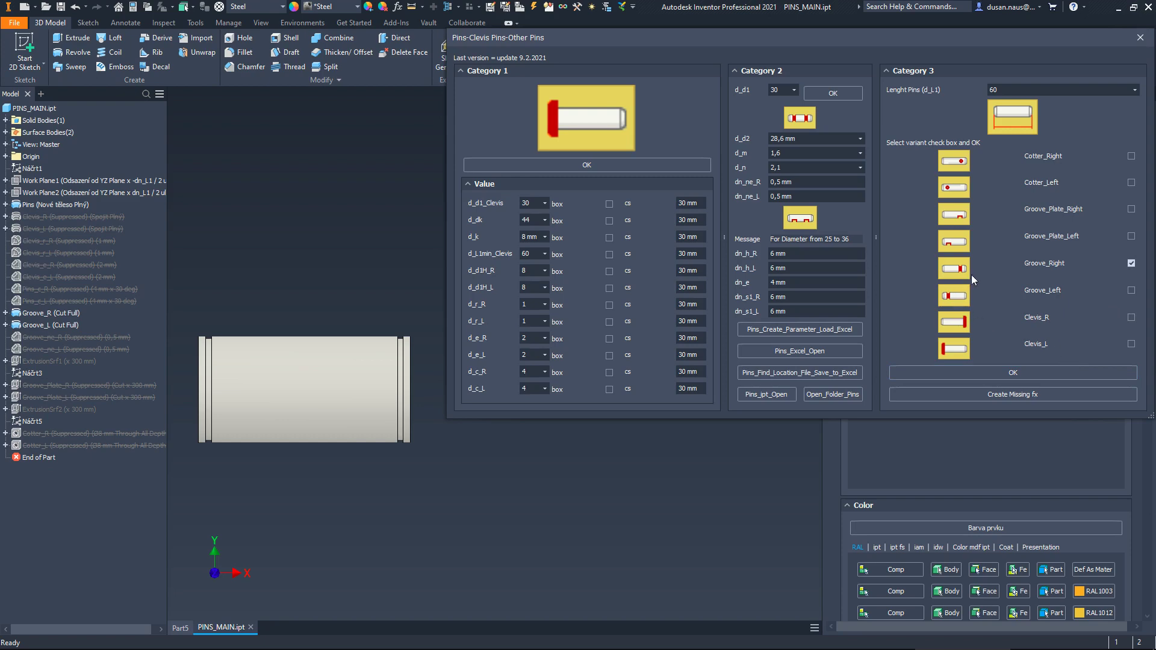
{"action": "left_click", "coordinate": [1130, 265]}
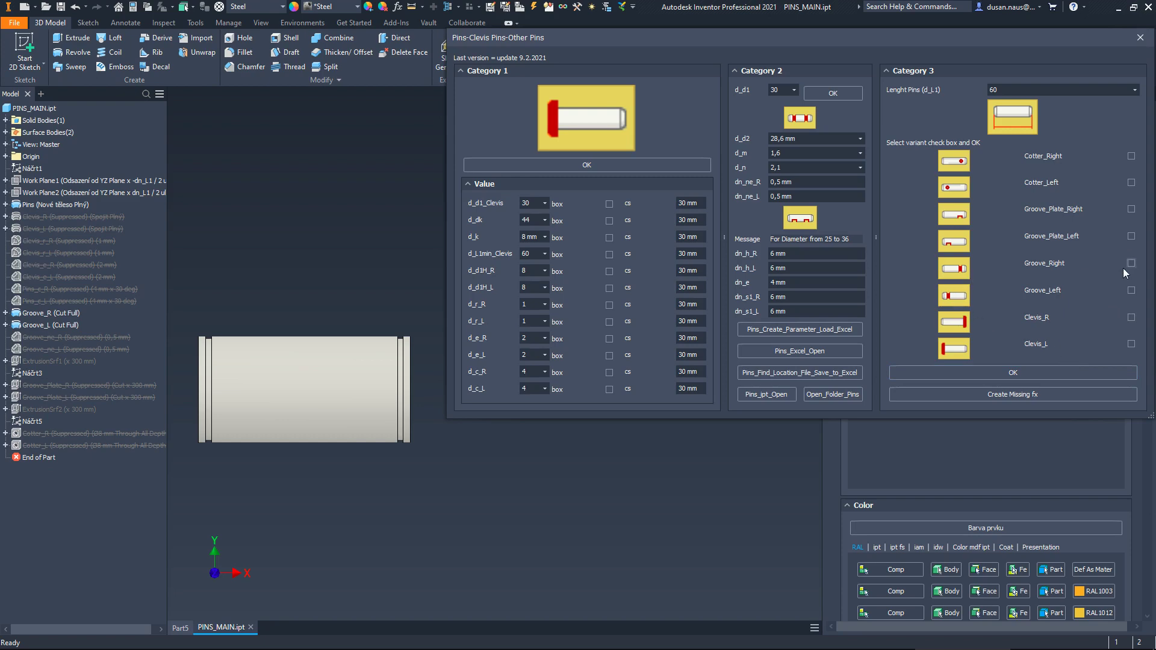
{"action": "left_click", "coordinate": [1132, 345]}
{"action": "left_click", "coordinate": [1090, 373]}
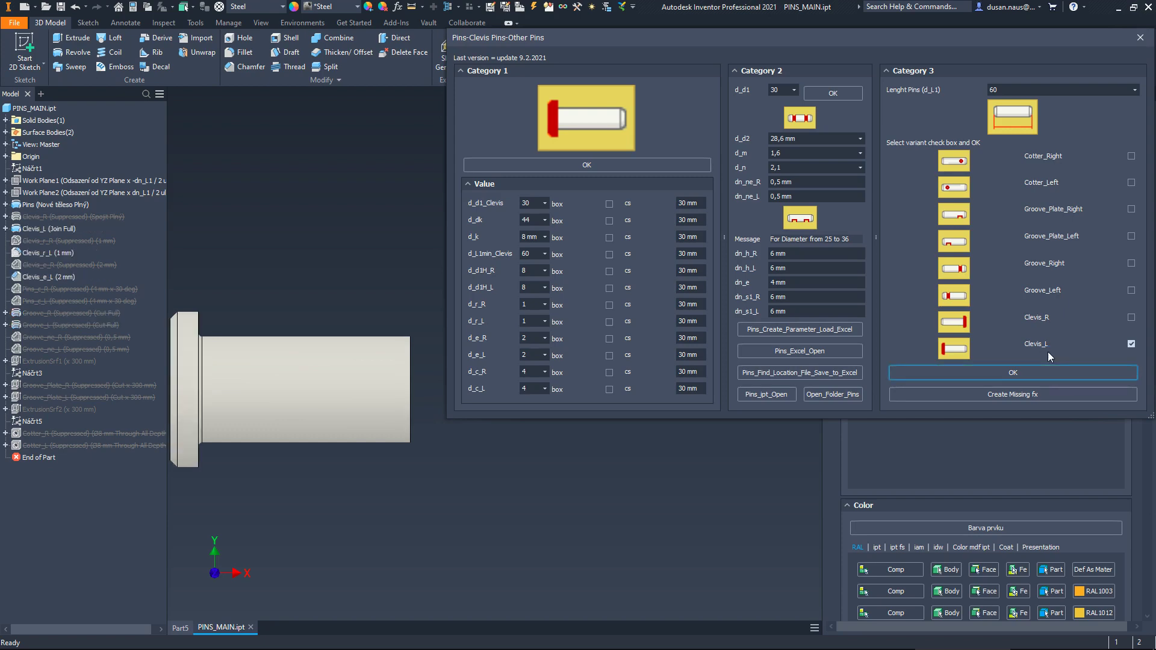
{"action": "left_click", "coordinate": [1132, 317]}
{"action": "left_click", "coordinate": [994, 378]}
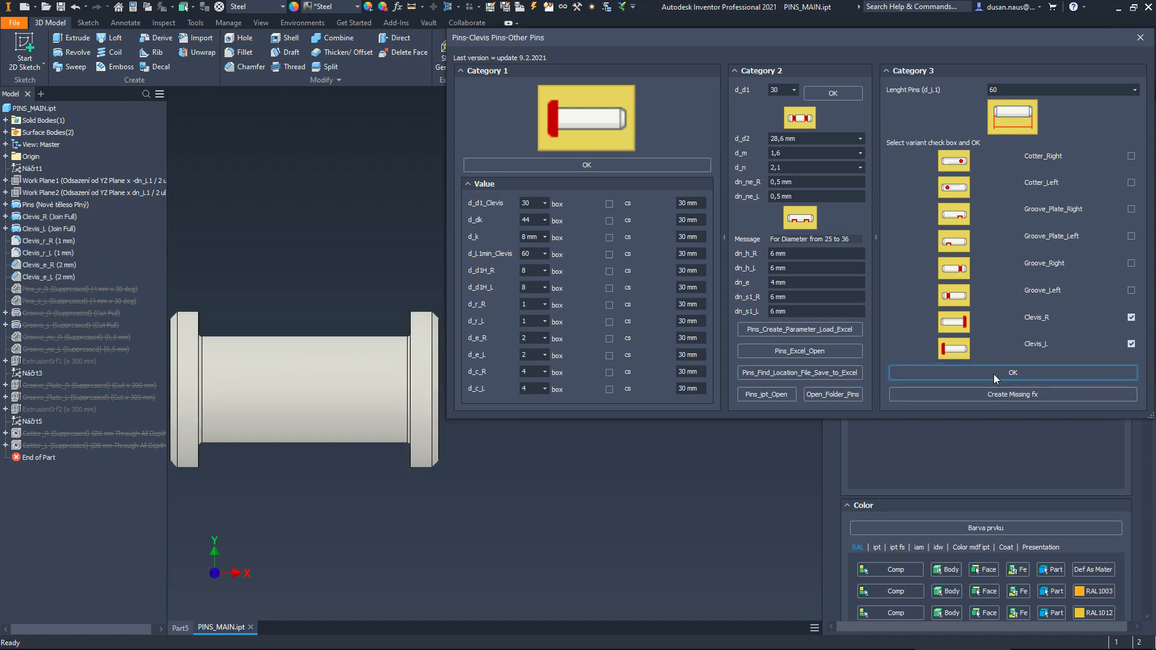
Replace the Clevis_R variant with Groove_Right, apply it with Clevis_L kept, and view the pin in 3D
{"action": "left_click", "coordinate": [1131, 317]}
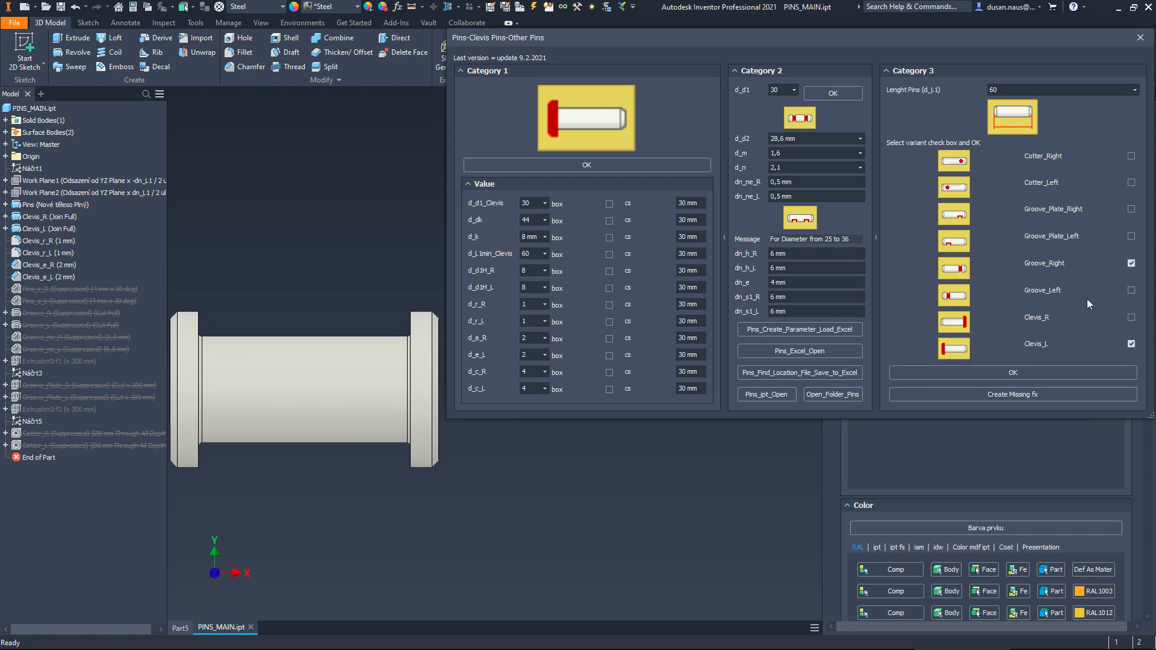
{"action": "left_click", "coordinate": [1003, 372]}
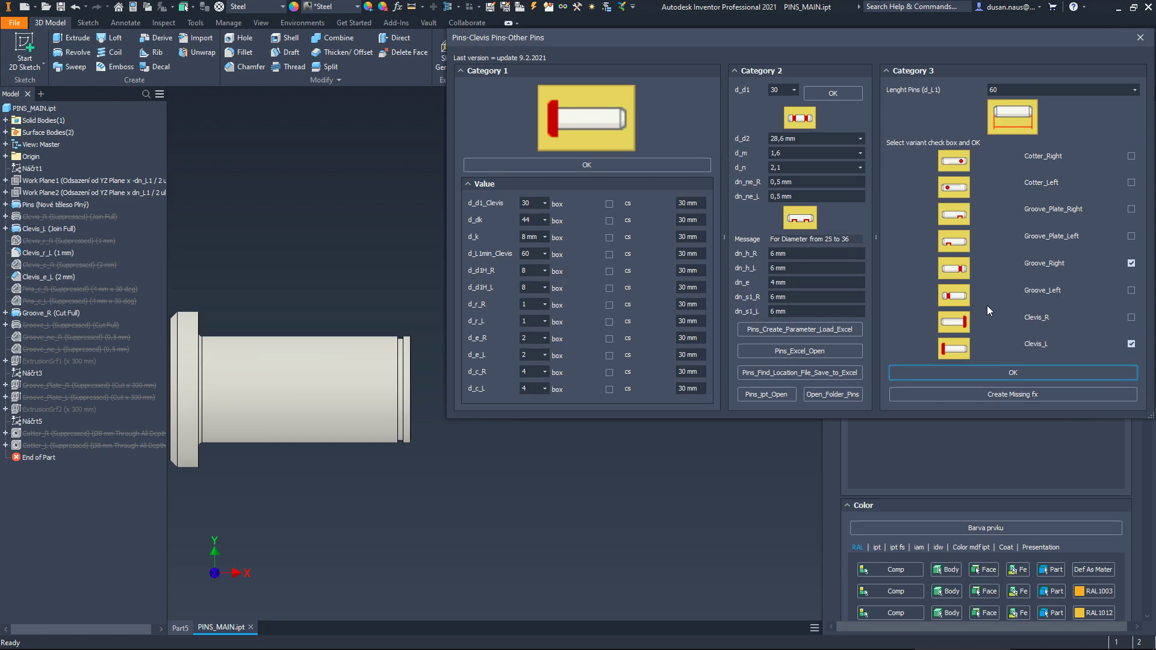
{"action": "mouse_move", "coordinate": [293, 401]}
{"action": "middle_mouse_down"}
{"action": "mouse_move", "coordinate": [321, 364]}
{"action": "mouse_move", "coordinate": [302, 367]}
{"action": "mouse_move", "coordinate": [281, 402]}
{"action": "middle_mouse_up"}
{"action": "middle_click_drag", "start_coordinate": [295, 309], "coordinate": [325, 341]}
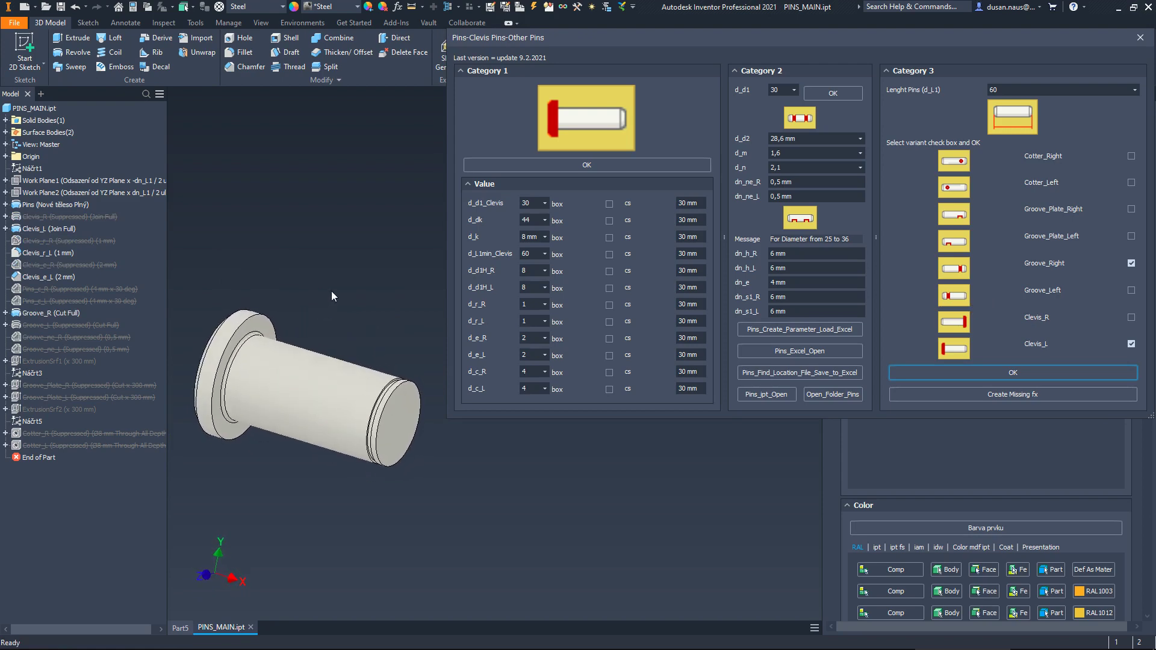
Set the pin diameter d_d1 to 40 and apply it to the model
{"action": "left_click", "coordinate": [796, 91]}
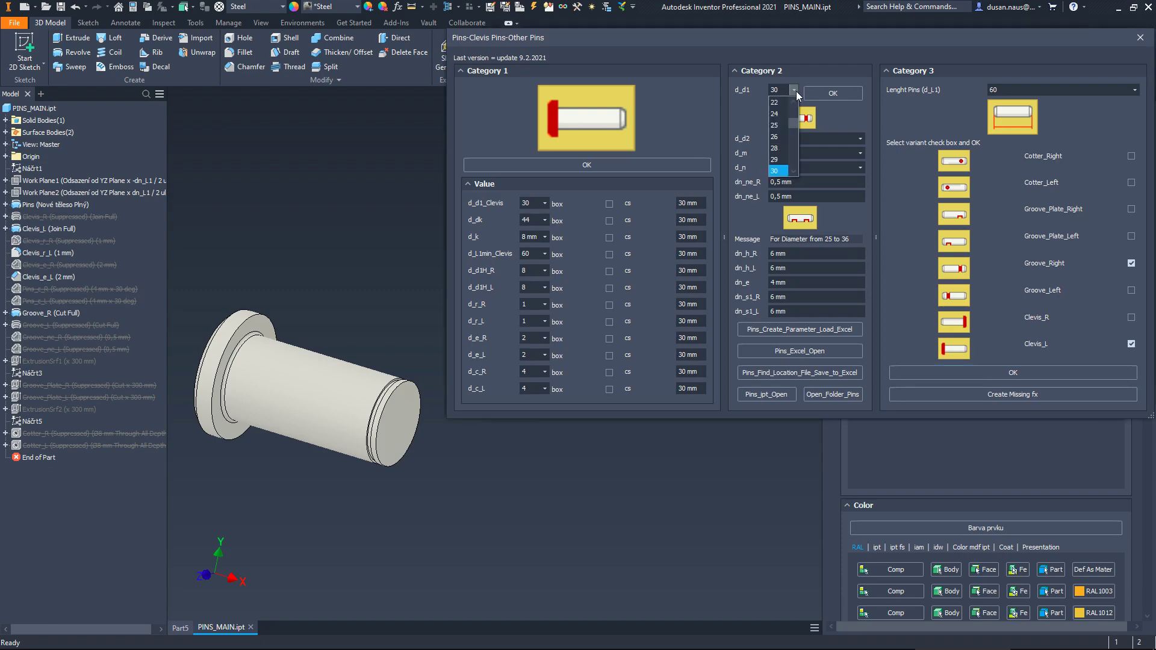
{"action": "scroll", "coordinate": [777, 156], "scroll_direction": "down", "scroll_amount": 2}
{"action": "left_click", "coordinate": [781, 139]}
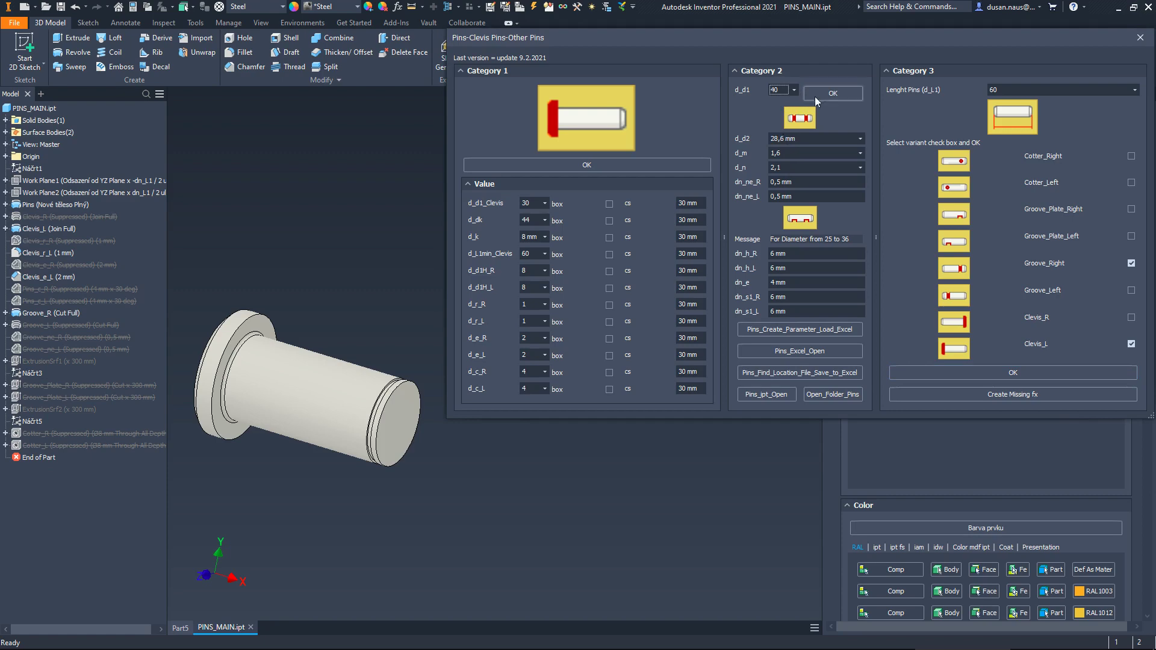
{"action": "key", "text": "Tab"}
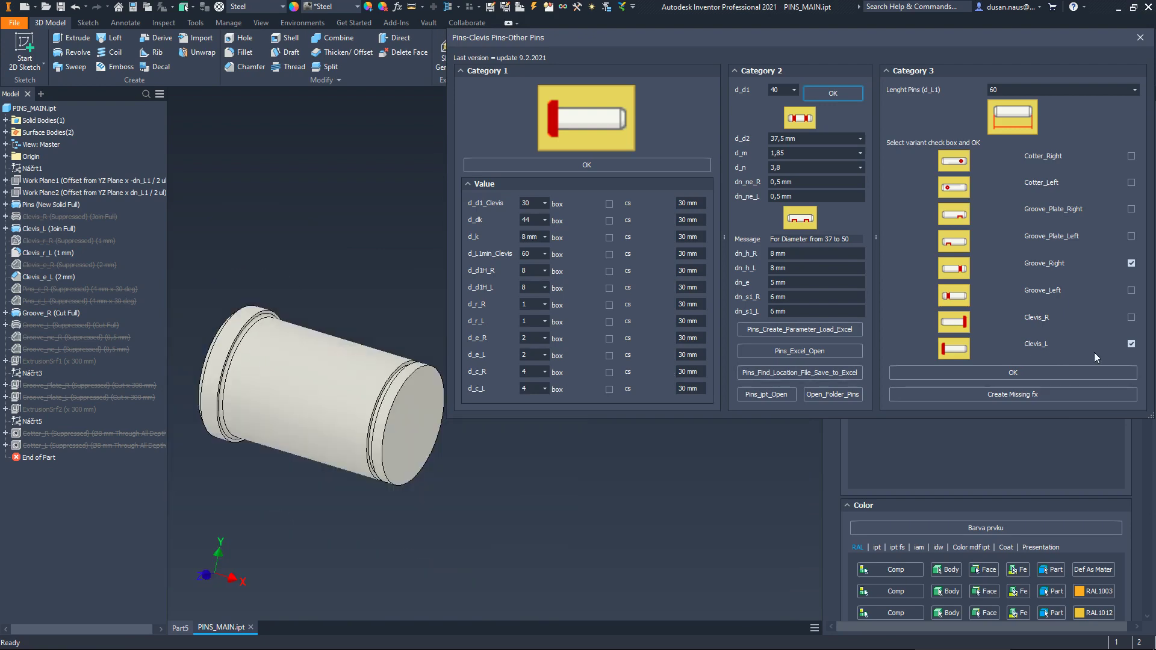
Remove the Clevis_L head from the pin and add the Groove_Left variant alongside Groove_Right
{"action": "left_click", "coordinate": [1131, 344]}
{"action": "left_click", "coordinate": [958, 374]}
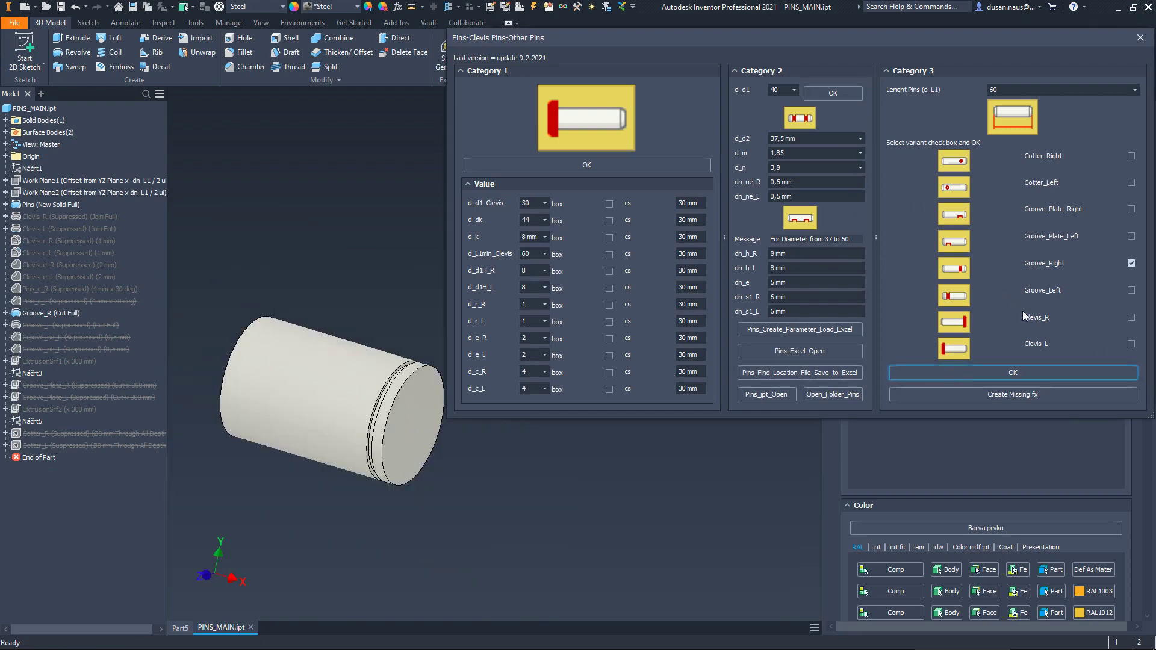
{"action": "left_click", "coordinate": [1132, 290]}
{"action": "left_click", "coordinate": [1017, 373]}
Set the pin diameter d_d1 to 45 and apply it to the model
{"action": "left_click", "coordinate": [793, 90]}
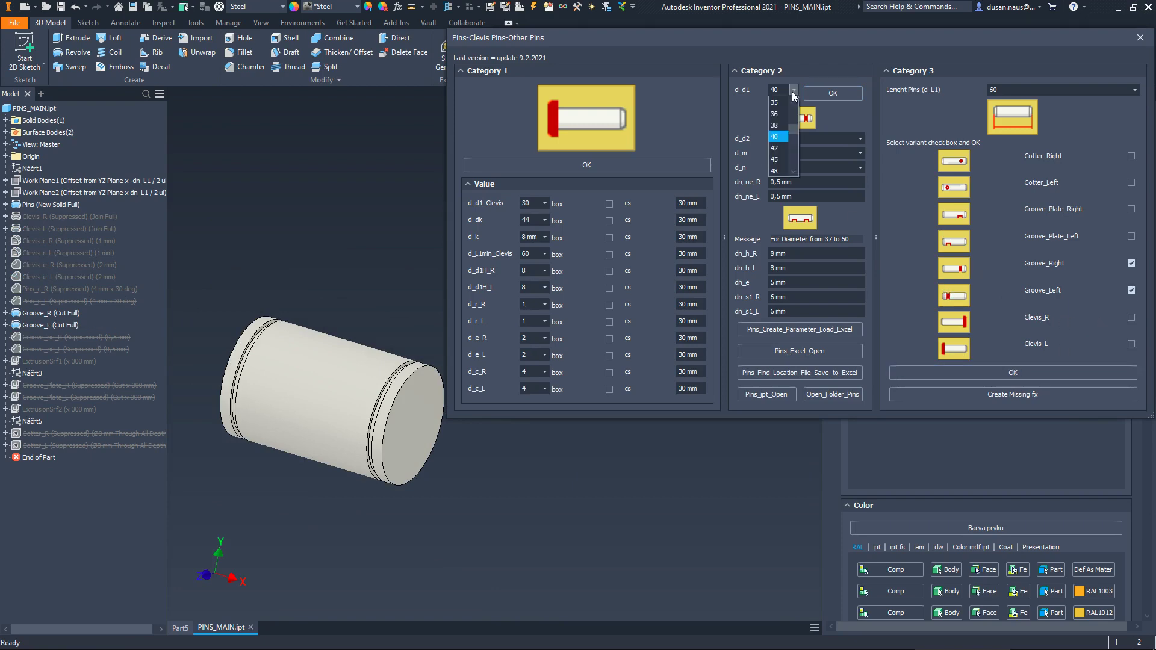
{"action": "left_click", "coordinate": [775, 160]}
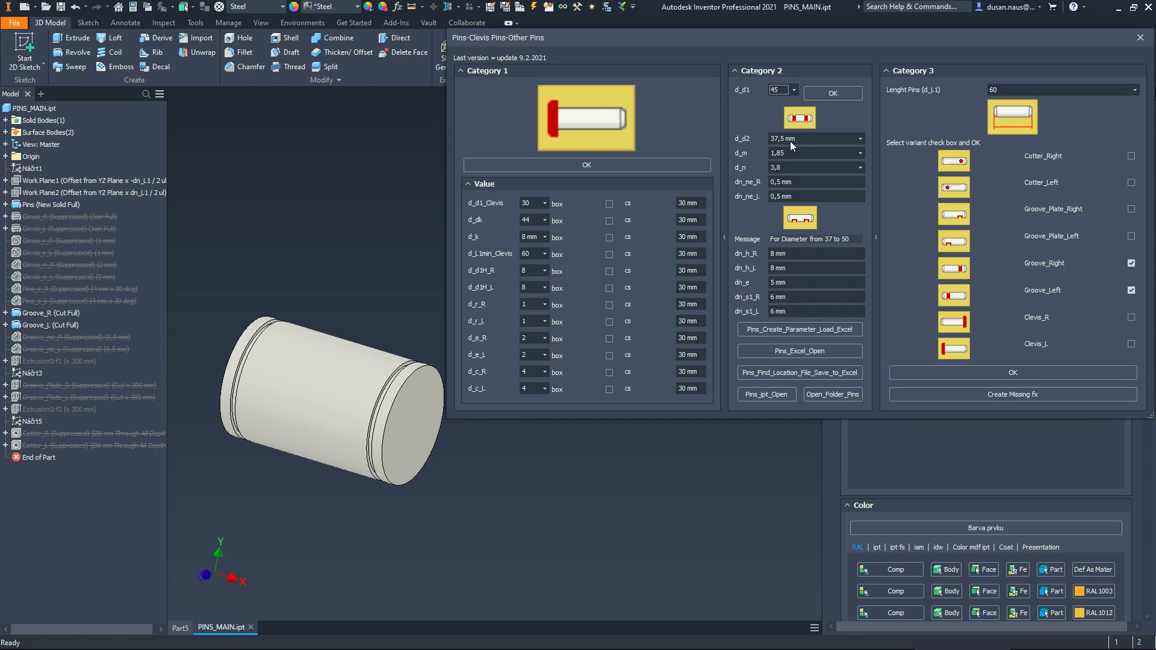
{"action": "left_click", "coordinate": [833, 93]}
Set the pin length d_L1 to 150 mm, update the model and bring the whole pin into view
{"action": "double_click", "coordinate": [1009, 92]}
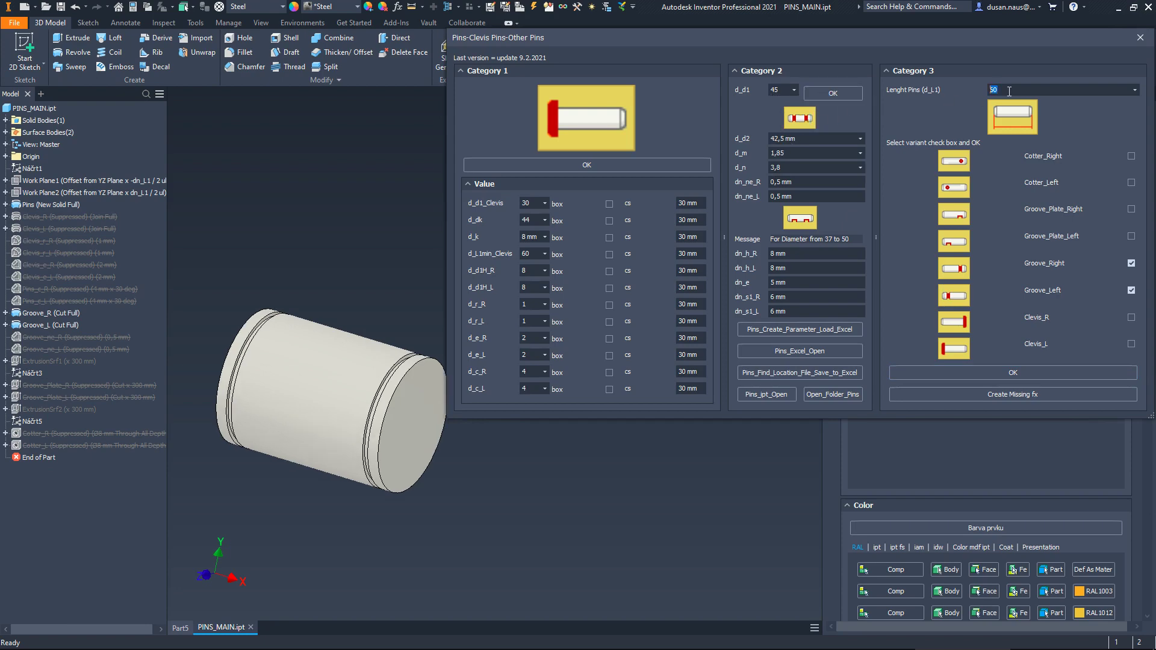
{"action": "type", "text": "150"}
{"action": "left_click", "coordinate": [1013, 372]}
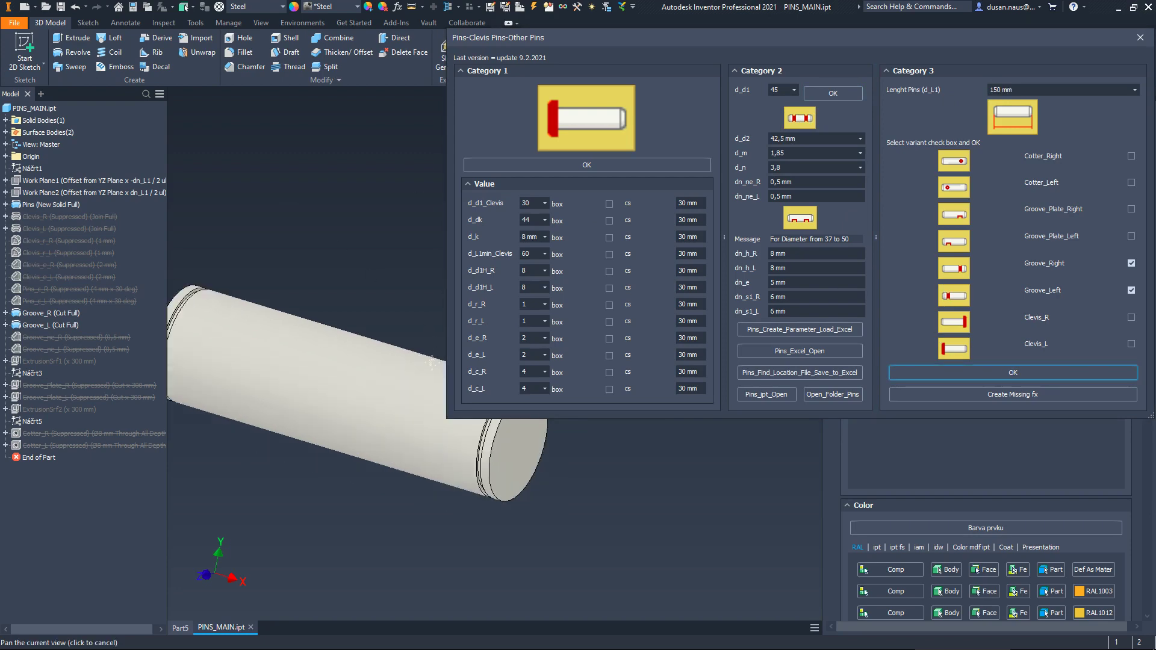
{"action": "scroll", "coordinate": [483, 444], "scroll_direction": "up", "scroll_amount": 2}
{"action": "middle_click_drag", "start_coordinate": [432, 363], "coordinate": [500, 501]}
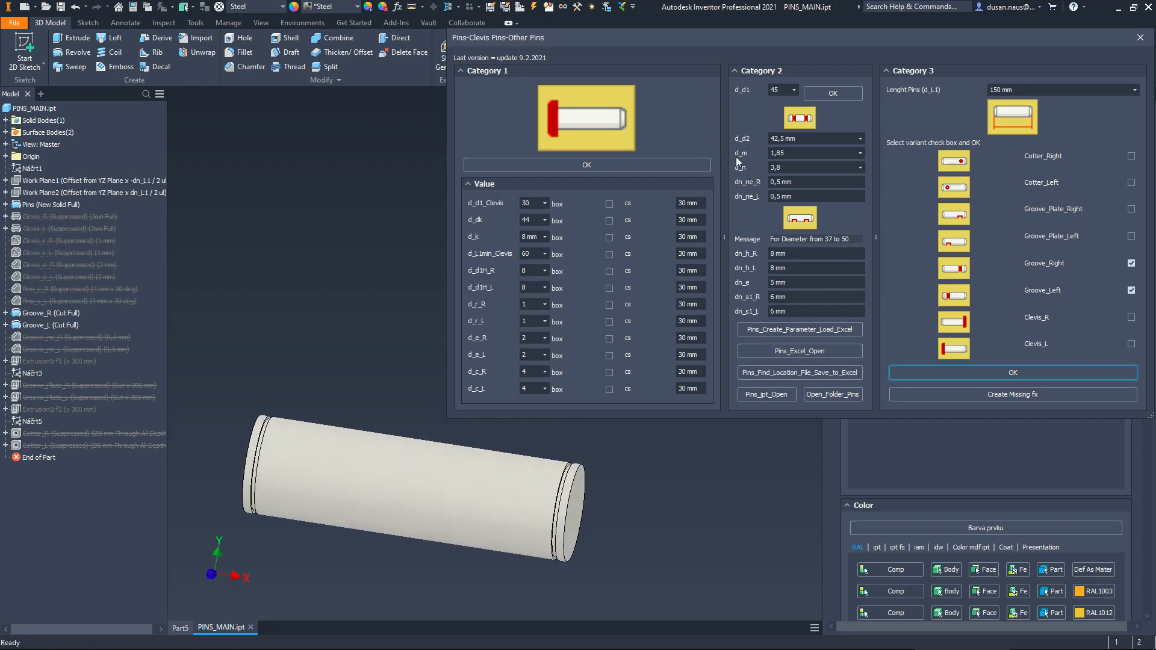
Set the clevis diameter d_d1_Clevis to 40 and apply it to the pin model
{"action": "left_click", "coordinate": [544, 203]}
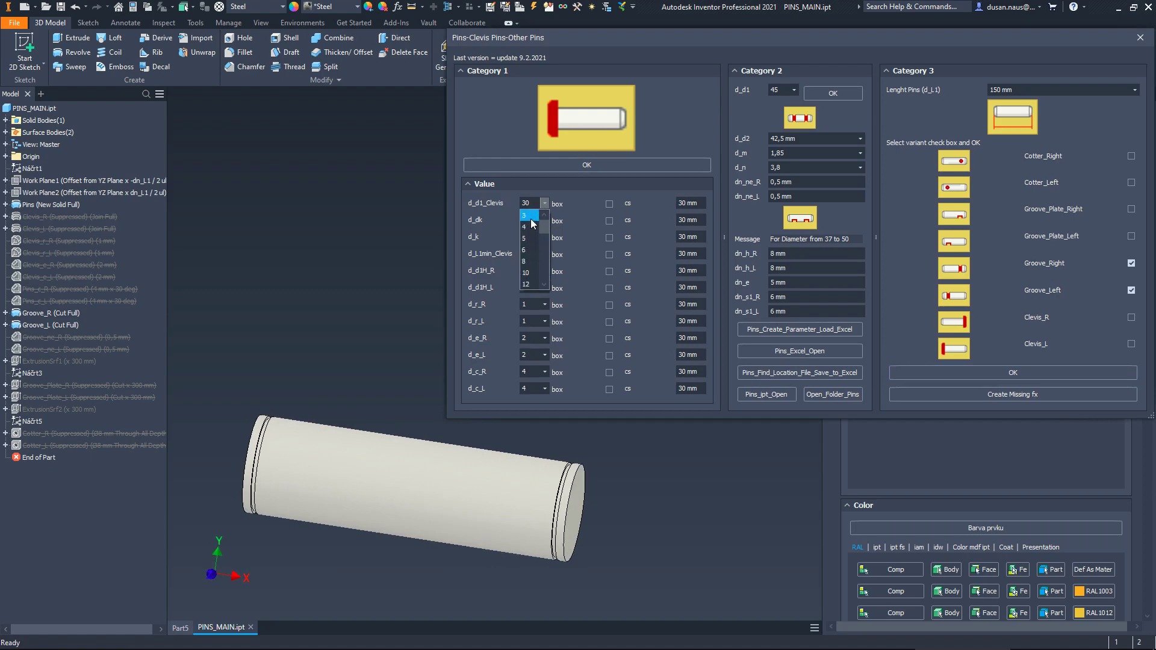
{"action": "scroll", "coordinate": [531, 236], "scroll_direction": "down", "scroll_amount": 1}
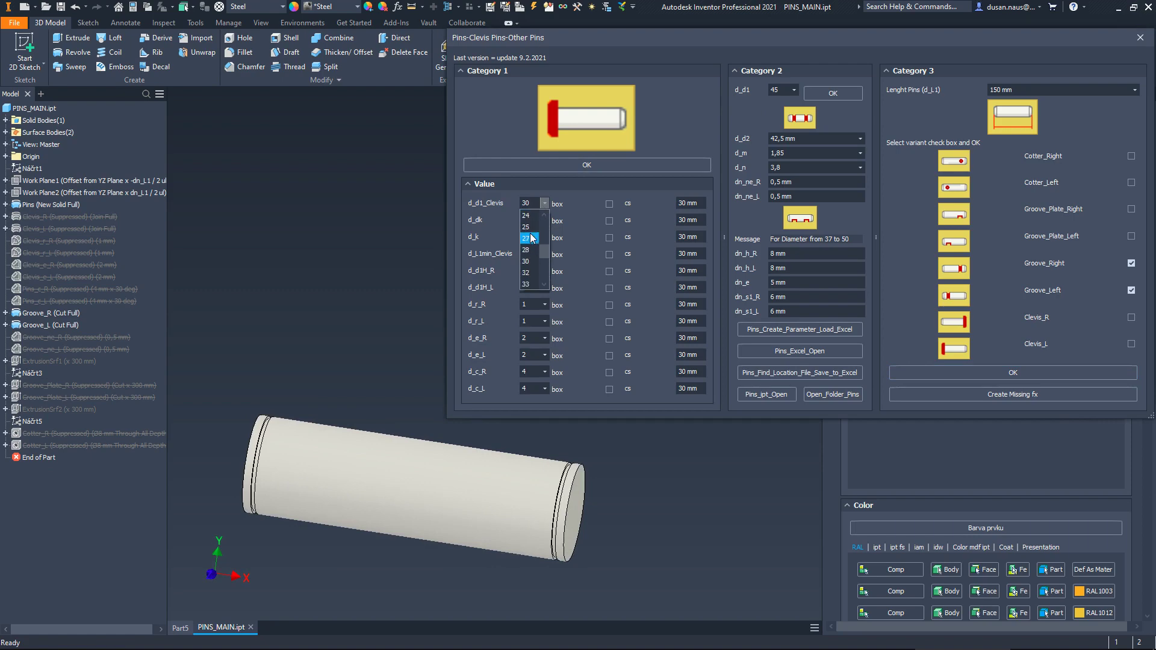
{"action": "scroll", "coordinate": [531, 237], "scroll_direction": "down", "scroll_amount": 2}
{"action": "left_click", "coordinate": [530, 237]}
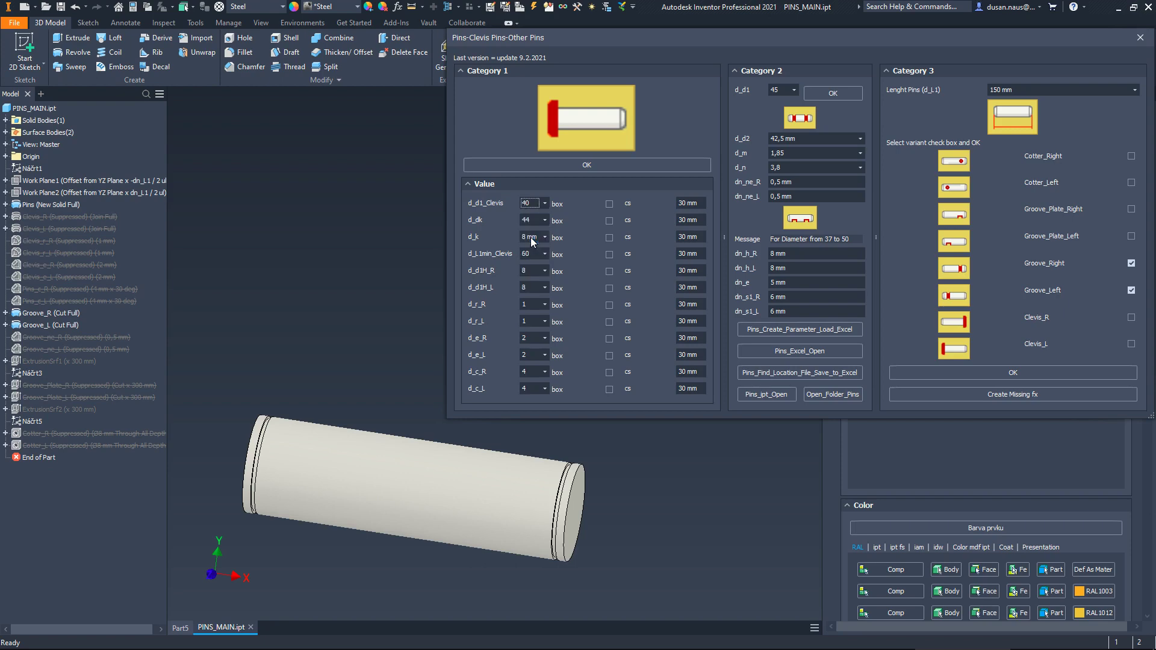
{"action": "left_click", "coordinate": [587, 168]}
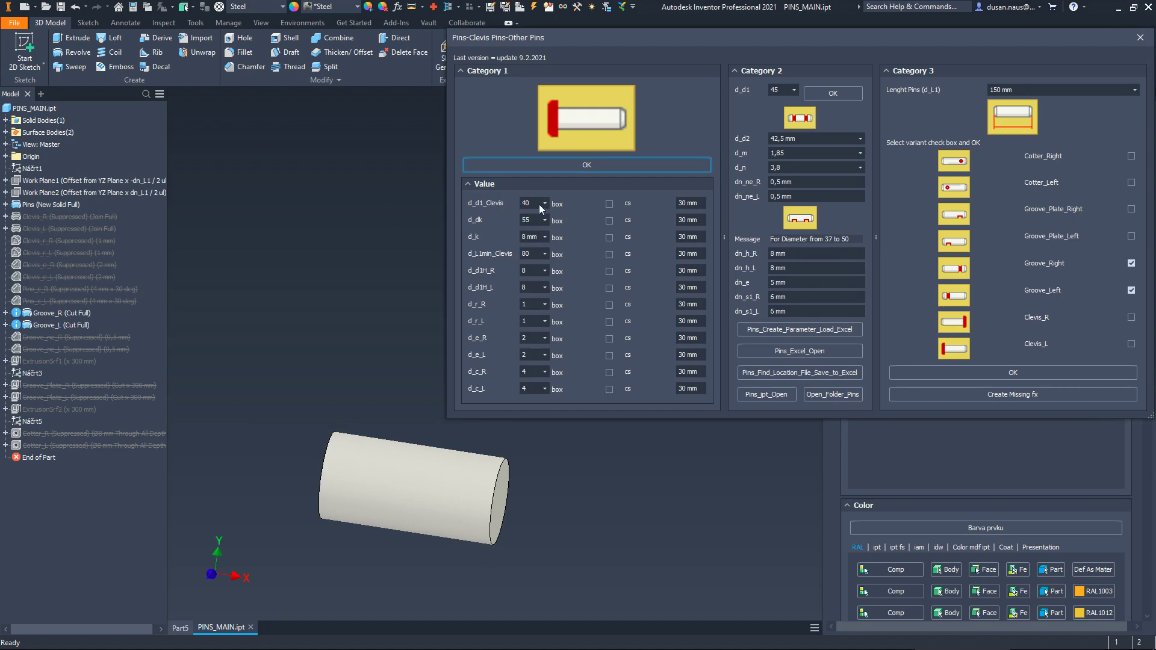
Remove the Groove_Left and Groove_Right variants from the pin and apply the change
{"action": "left_click", "coordinate": [1132, 291]}
{"action": "left_click", "coordinate": [1131, 264]}
{"action": "left_click", "coordinate": [1031, 372]}
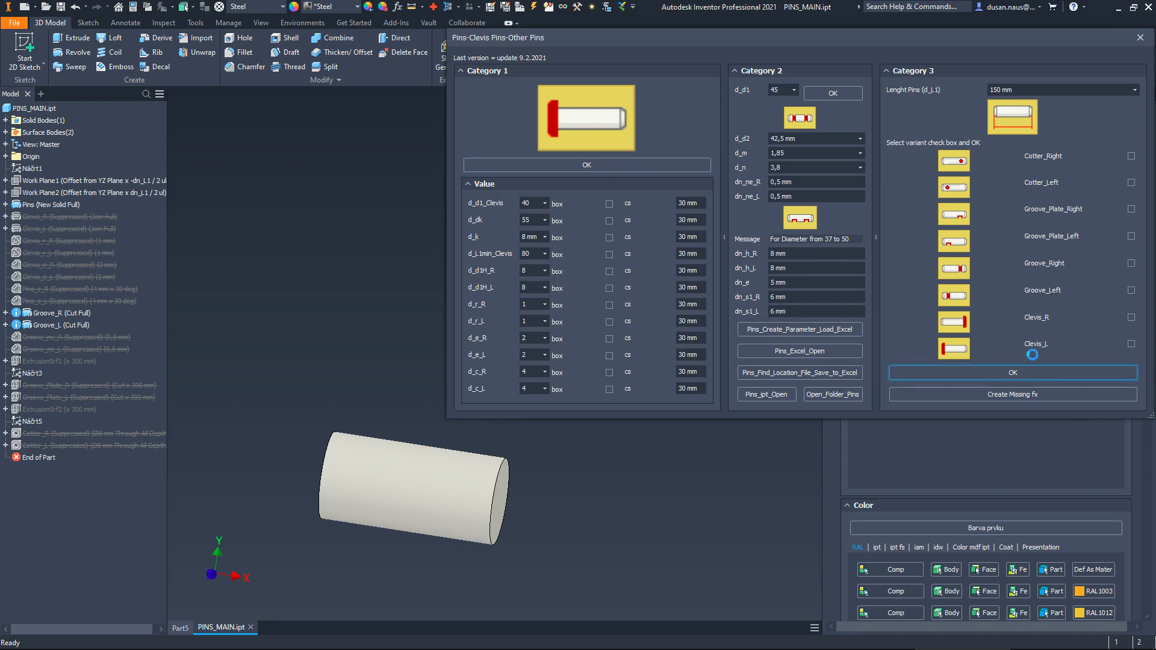
Set the clevis diameter d_d1_Clevis to 36 and apply it to the plain pin
{"action": "left_click", "coordinate": [544, 205]}
{"action": "left_click", "coordinate": [529, 227]}
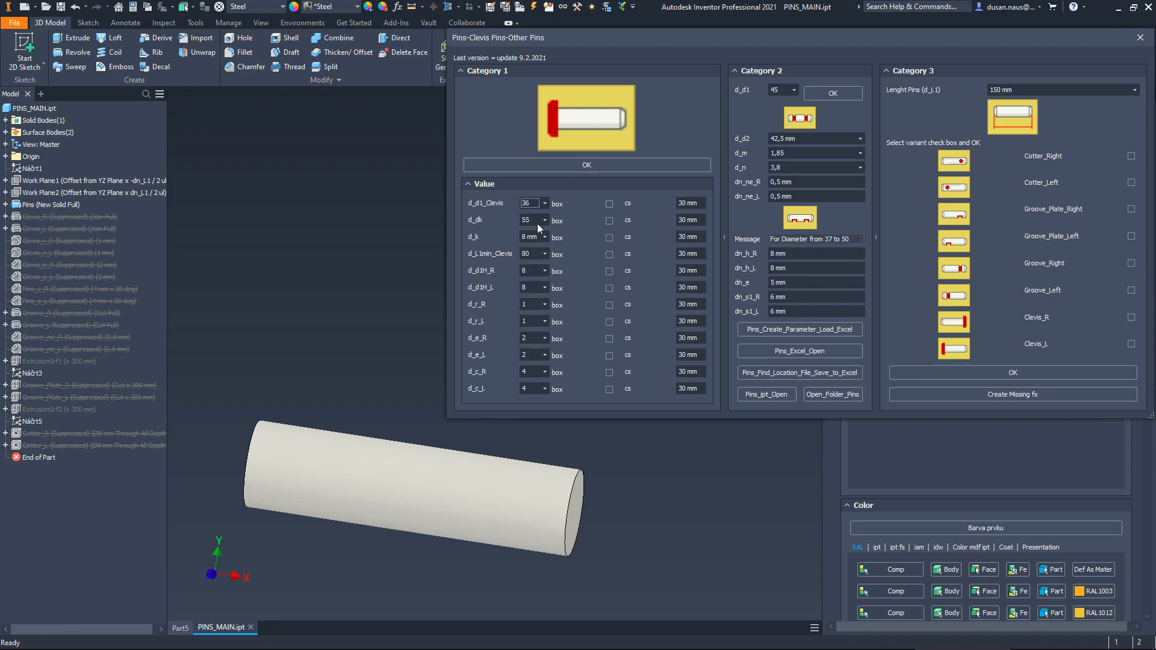
{"action": "left_click", "coordinate": [567, 164]}
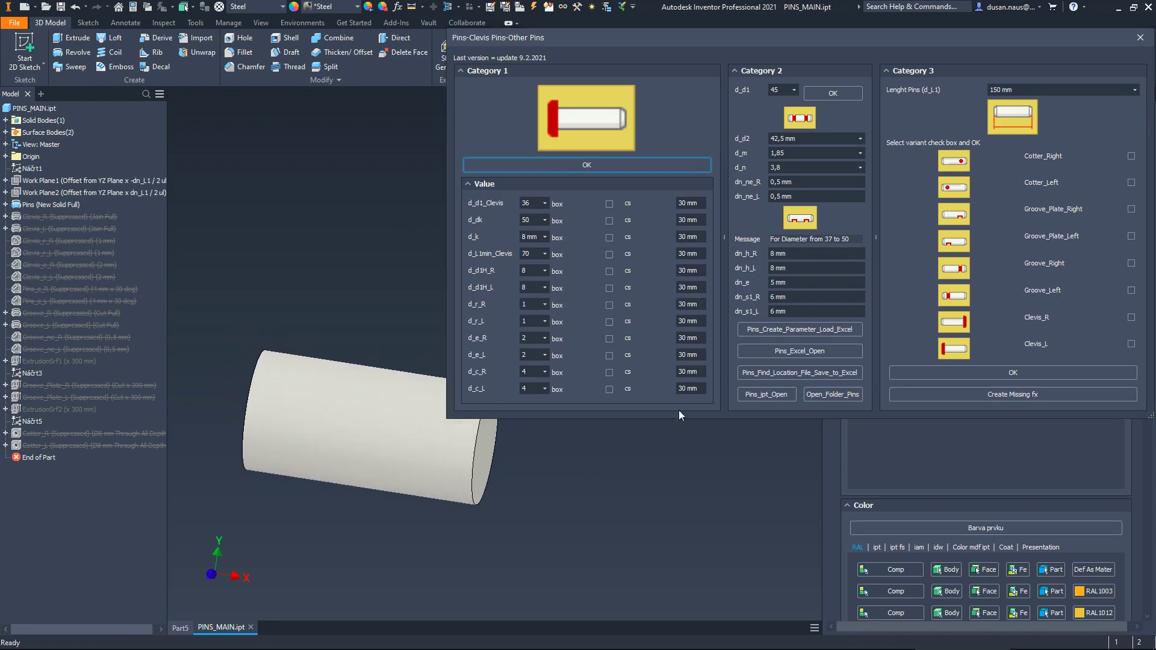
Add the Clevis_L head variant to the pin and bring the whole part into view
{"action": "left_click", "coordinate": [1122, 345]}
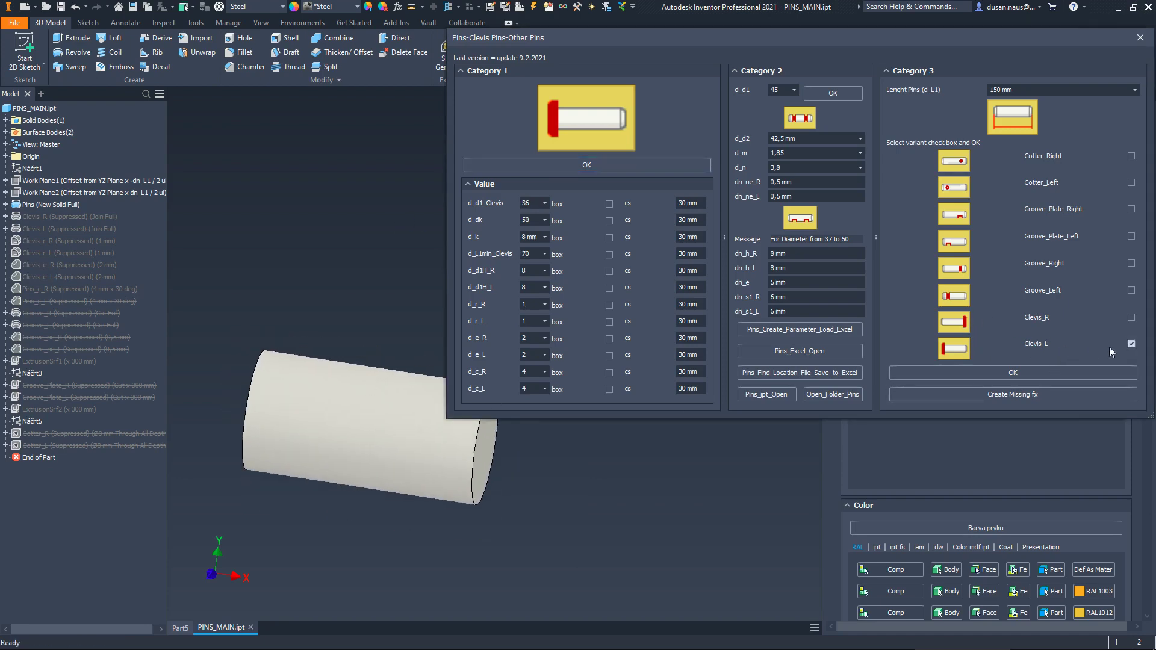
{"action": "left_click", "coordinate": [976, 374]}
{"action": "scroll", "coordinate": [360, 320], "scroll_direction": "down", "scroll_amount": 3}
{"action": "middle_click_drag", "start_coordinate": [362, 323], "coordinate": [439, 419]}
{"action": "middle_click_drag", "start_coordinate": [369, 421], "coordinate": [330, 381]}
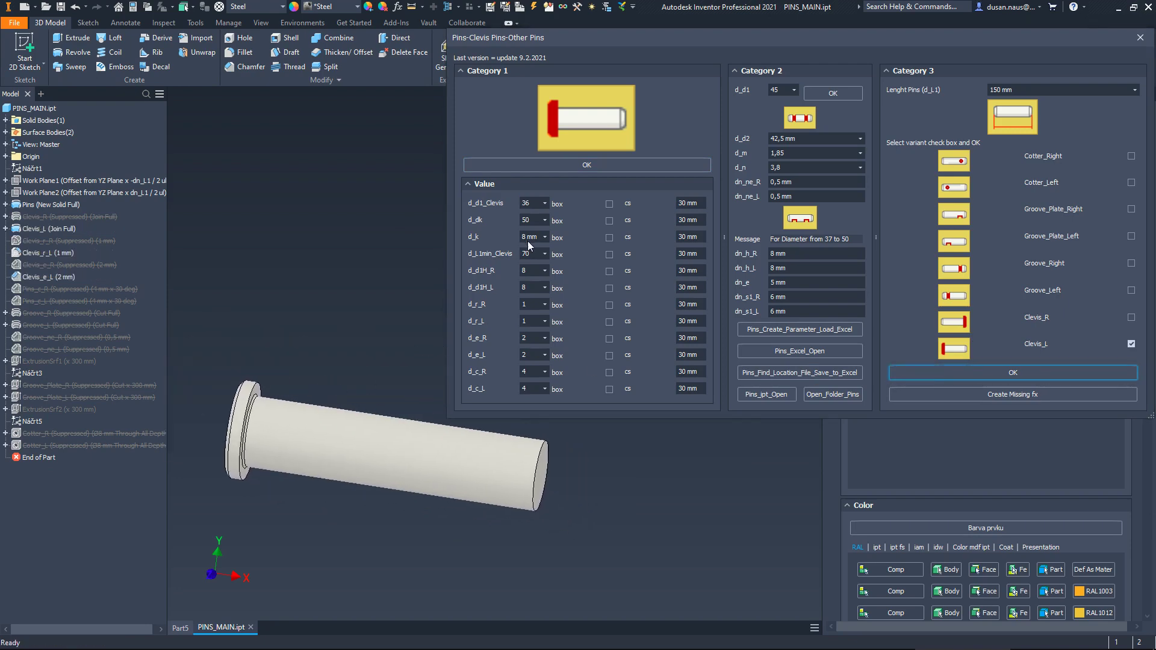
Set d_d1_Clevis to 55 for the headed pin and apply the clevis values
{"action": "left_click", "coordinate": [546, 203]}
{"action": "left_click", "coordinate": [530, 269]}
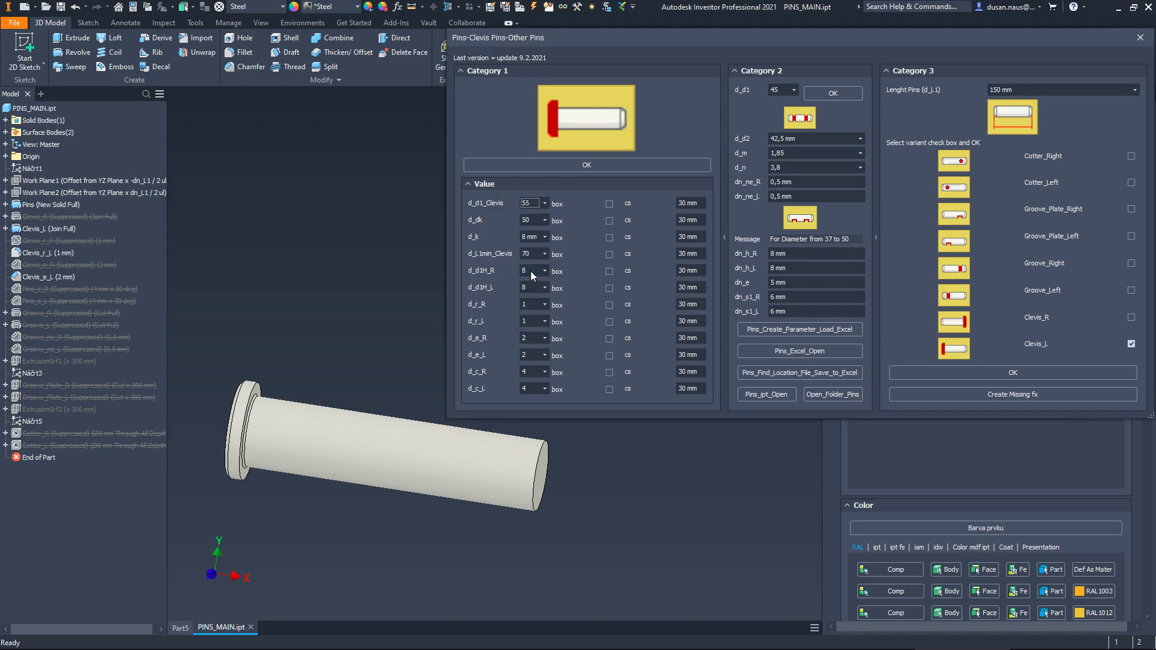
{"action": "left_click", "coordinate": [588, 165]}
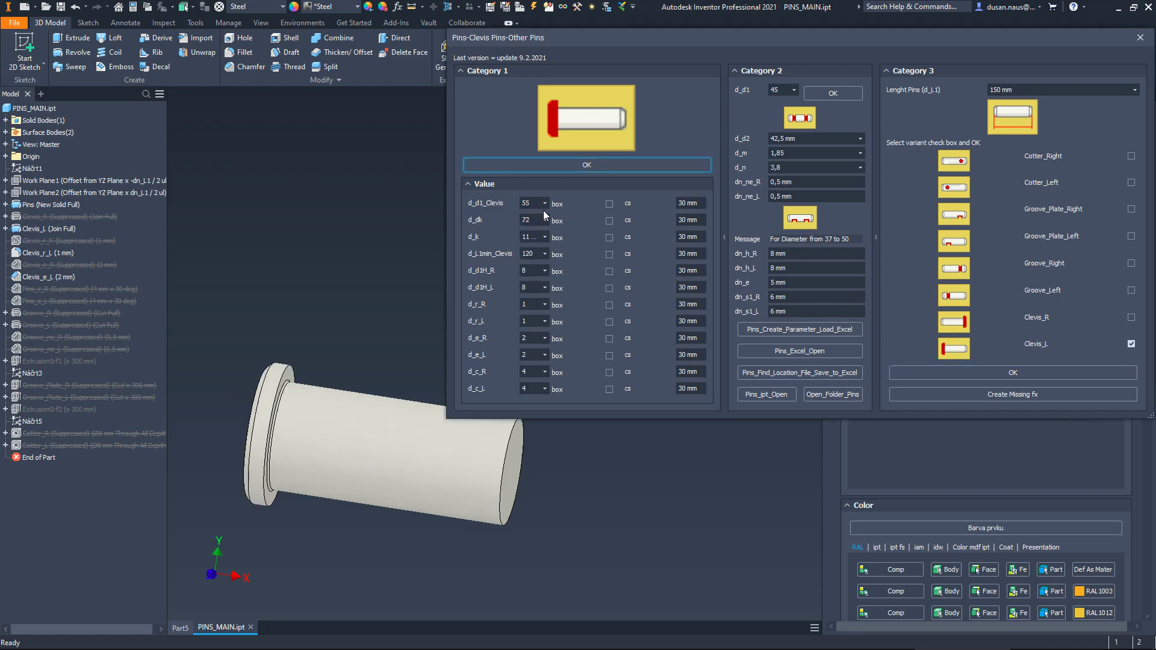
Increase the headed pin's d_d1_Clevis to 100 and update the model
{"action": "left_click", "coordinate": [545, 203]}
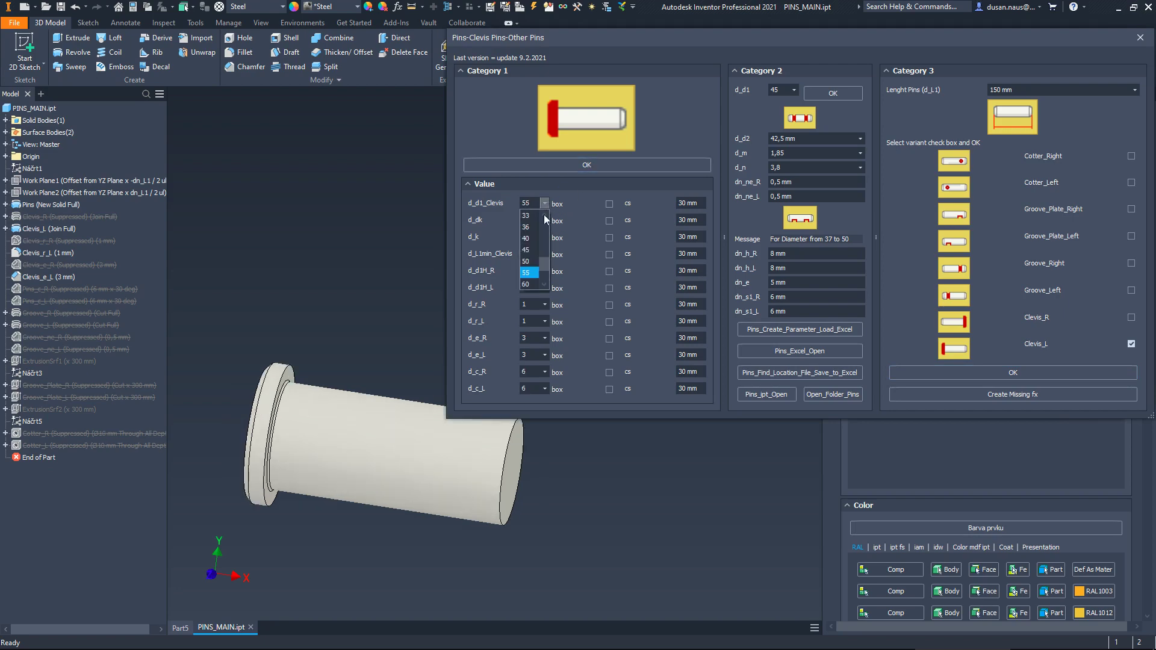
{"action": "left_click", "coordinate": [530, 284]}
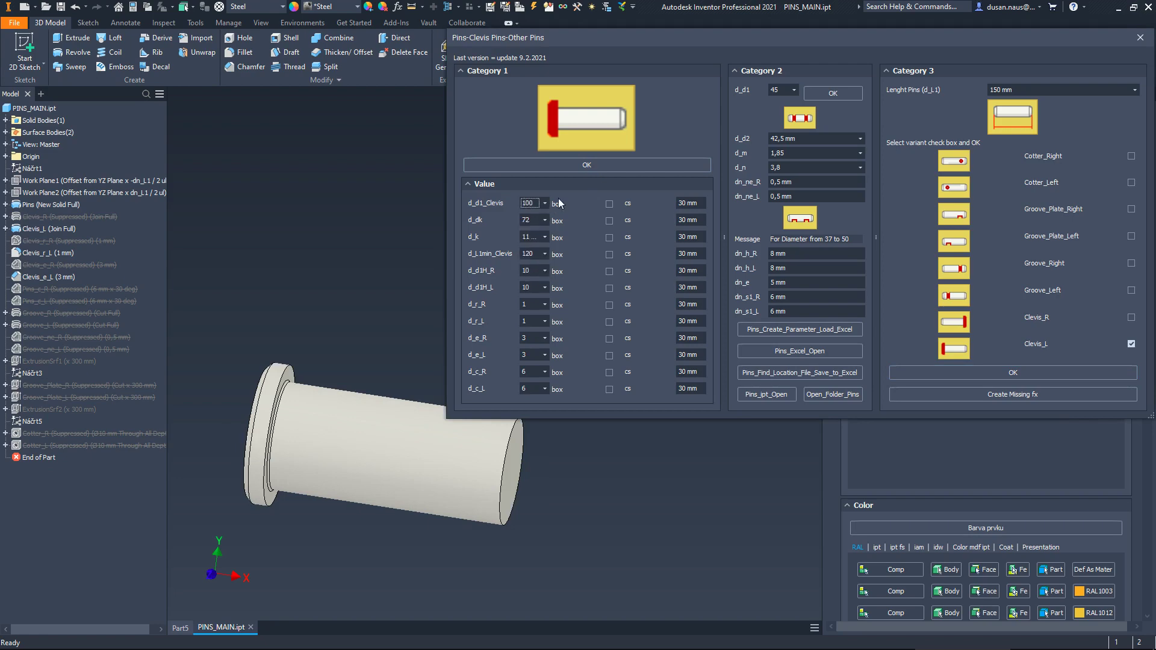
{"action": "left_click", "coordinate": [576, 169]}
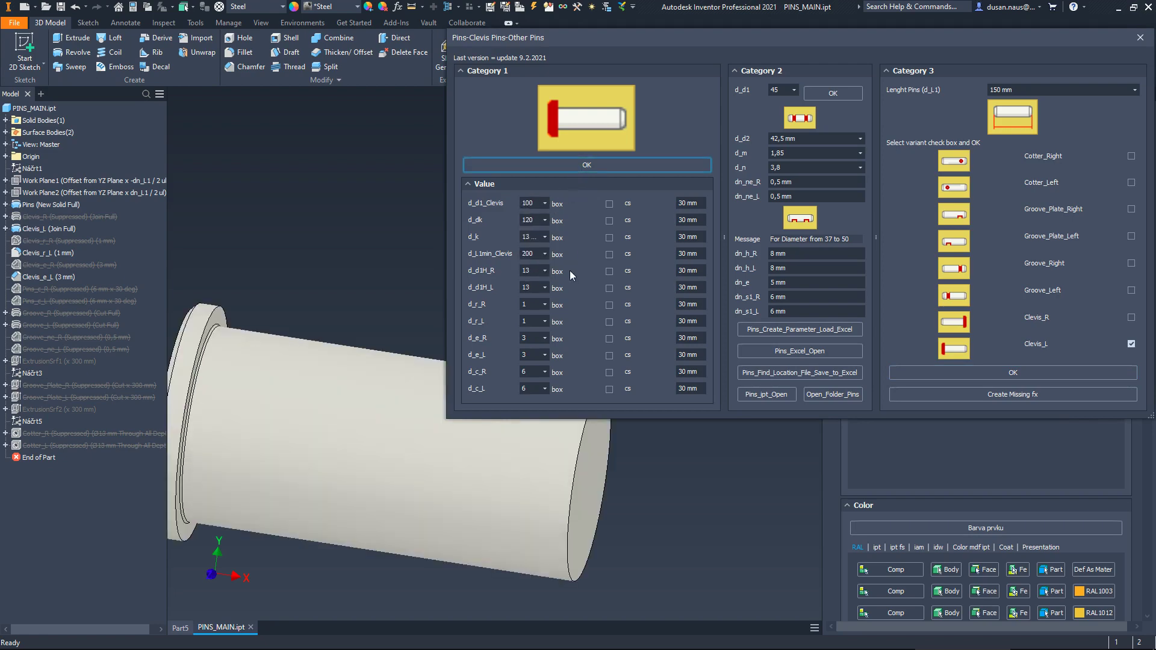
{"action": "left_click", "coordinate": [536, 253]}
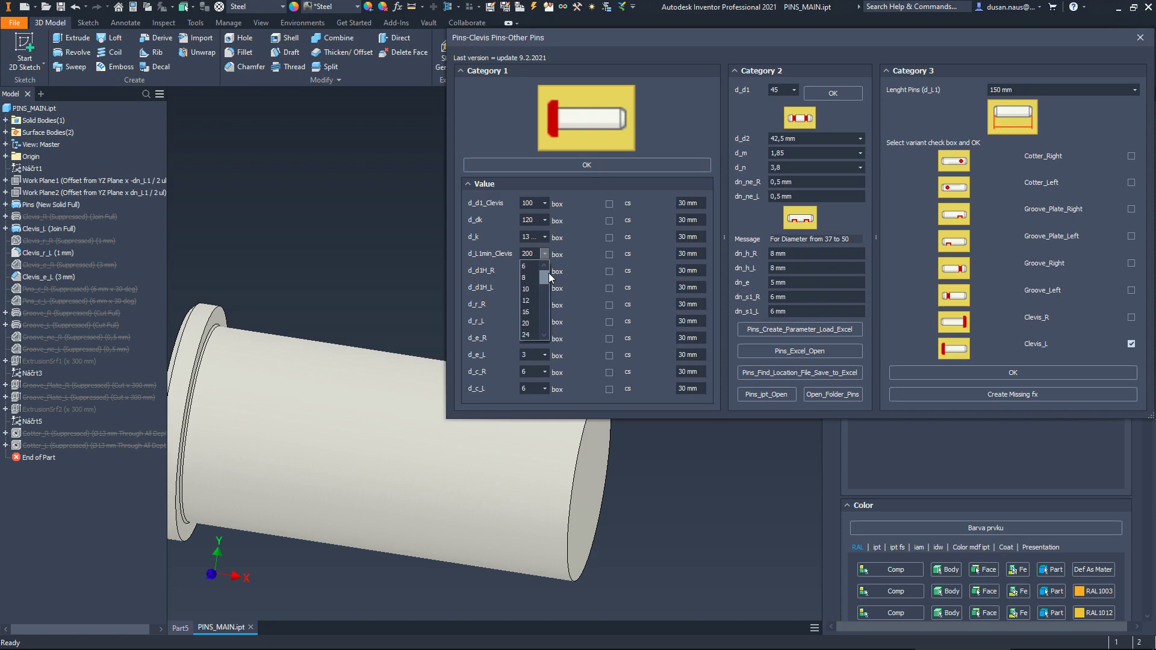
{"action": "left_click_drag", "start_coordinate": [548, 273], "coordinate": [545, 323]}
{"action": "left_click", "coordinate": [371, 273]}
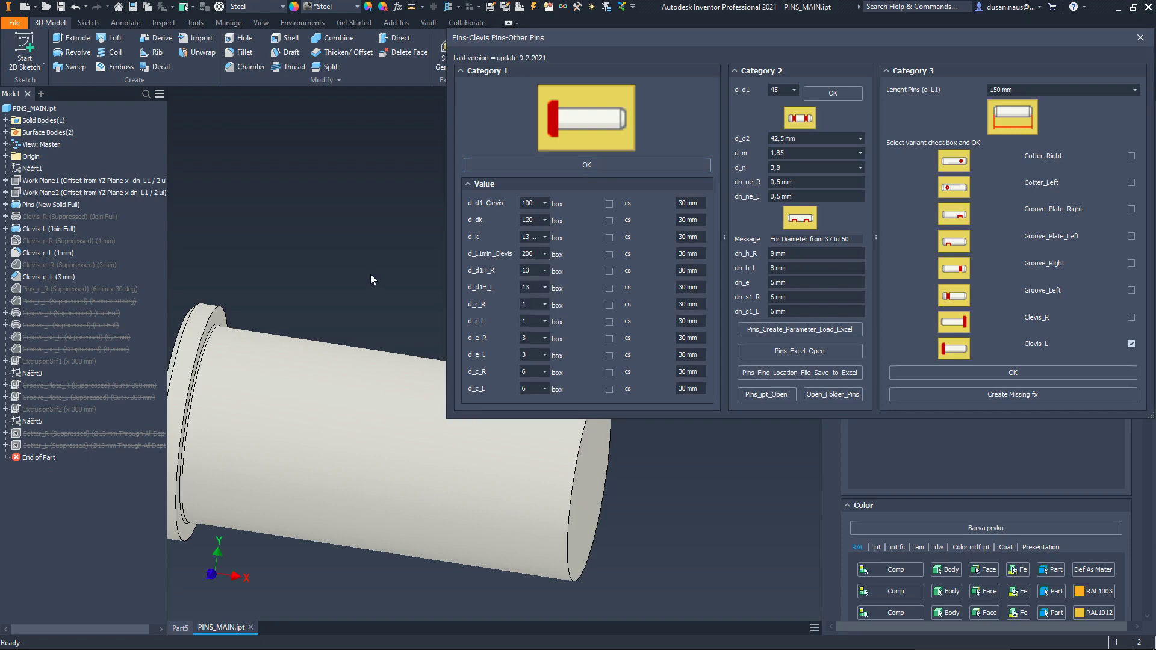
Enable the custom value for d_L1min_Clevis, set it to 250 mm and update the pin length
{"action": "scroll", "coordinate": [331, 316], "scroll_direction": "down", "scroll_amount": 3}
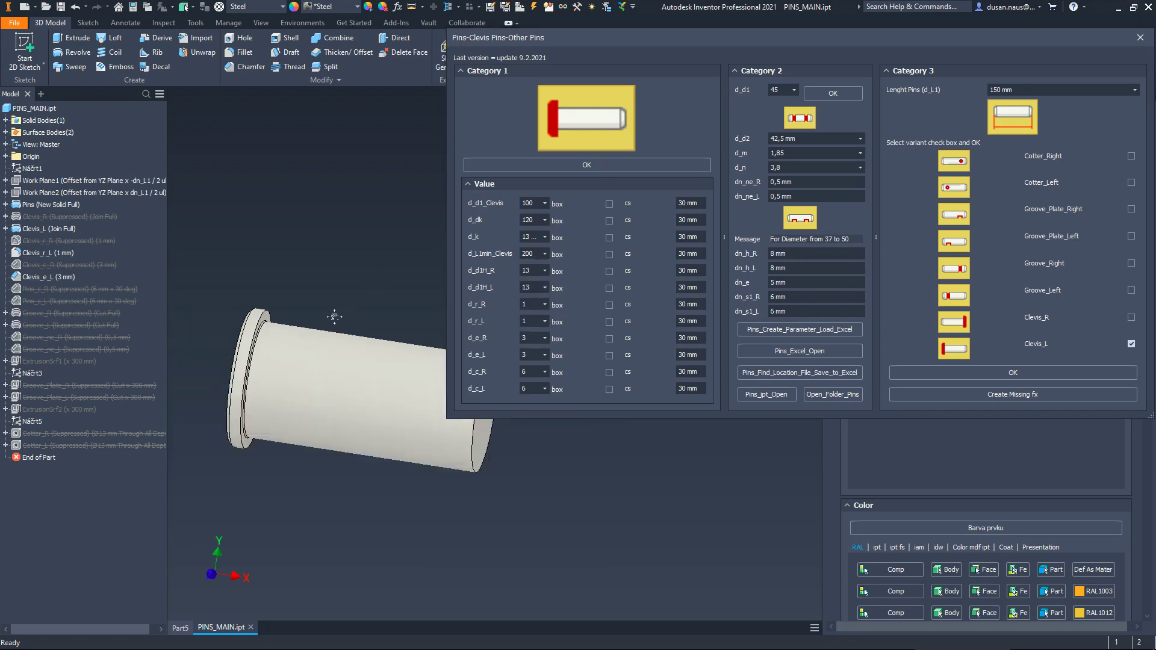
{"action": "left_click", "coordinate": [608, 255]}
{"action": "left_click", "coordinate": [700, 254]}
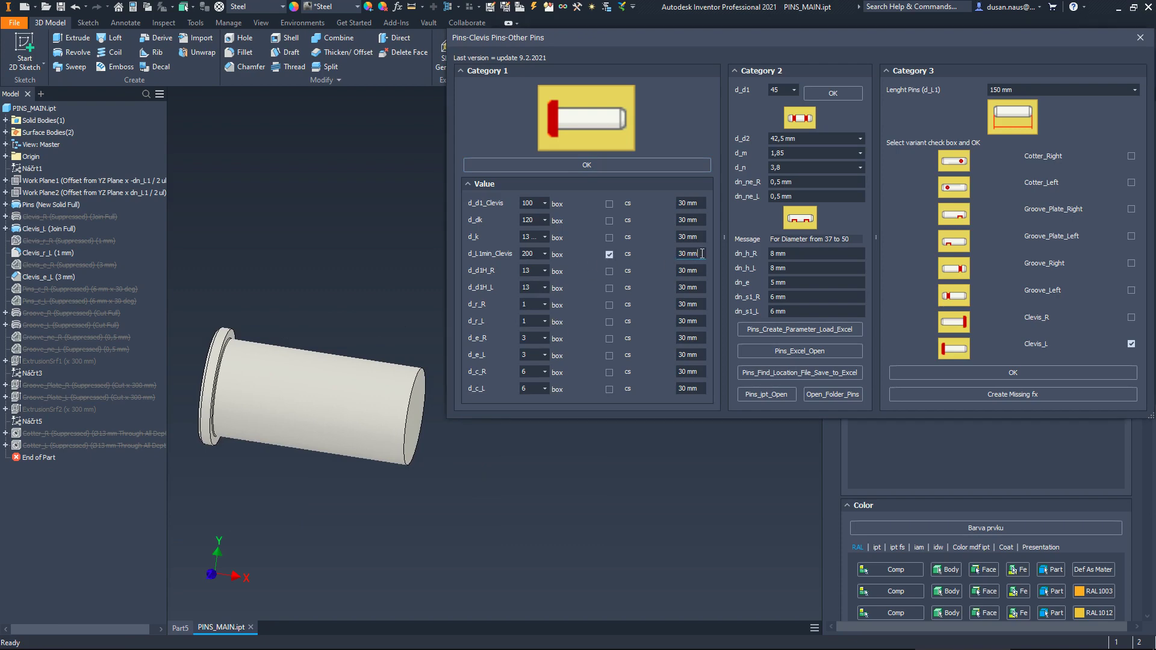
{"action": "left_click_drag", "start_coordinate": [701, 253], "coordinate": [673, 253]}
{"action": "type", "text": "250"}
{"action": "key", "text": "Return"}
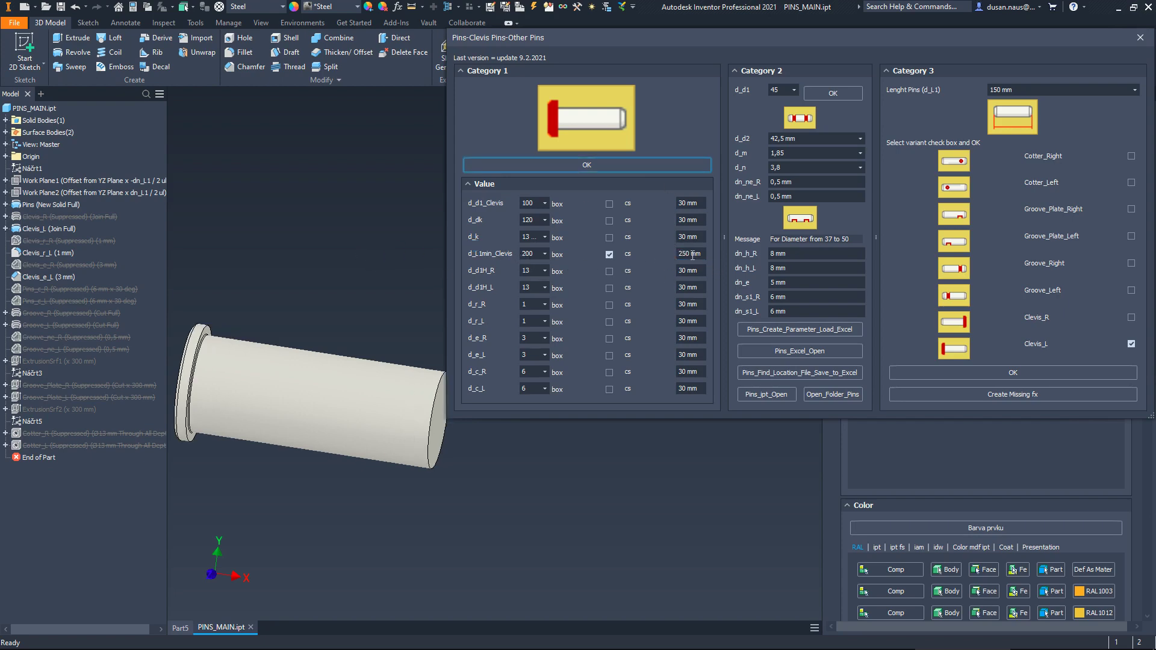
Set the custom d_L1min_Clevis length to 350 mm and apply it to the pin
{"action": "left_click_drag", "start_coordinate": [702, 255], "coordinate": [651, 258]}
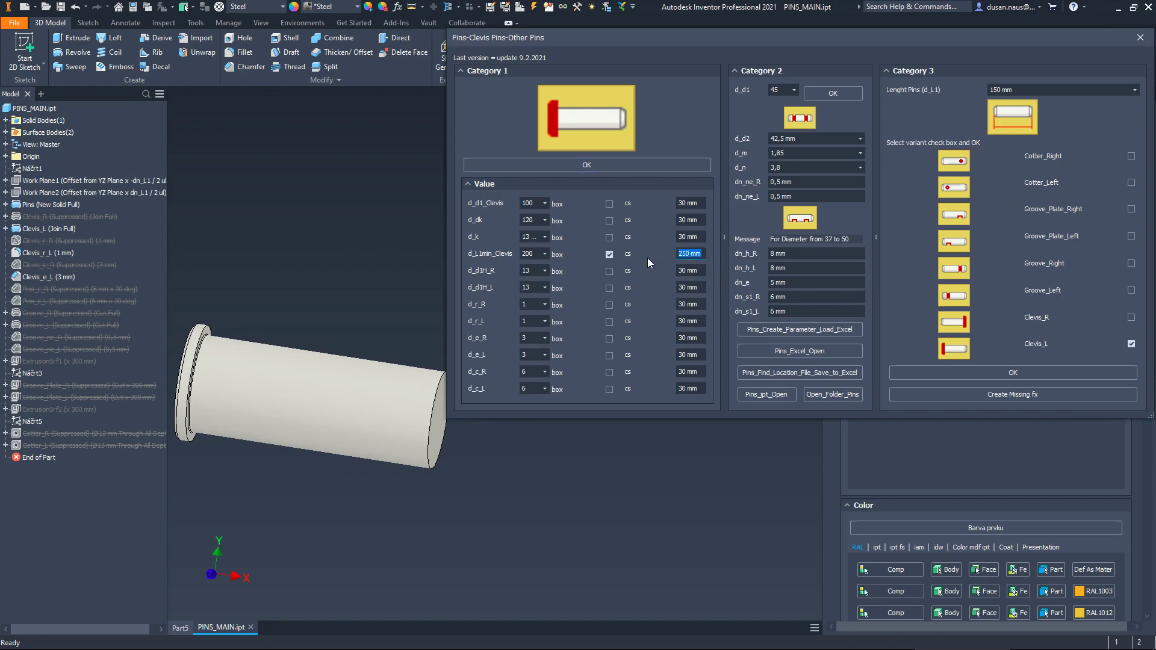
{"action": "type", "text": "350"}
{"action": "left_click", "coordinate": [615, 167]}
{"action": "scroll", "coordinate": [345, 406], "scroll_direction": "up", "scroll_amount": 3}
{"action": "middle_click_drag", "start_coordinate": [346, 407], "coordinate": [395, 474]}
Set the clevis pin's d_d1_Clevis diameter to 50 and apply it to the model
{"action": "left_click", "coordinate": [543, 202]}
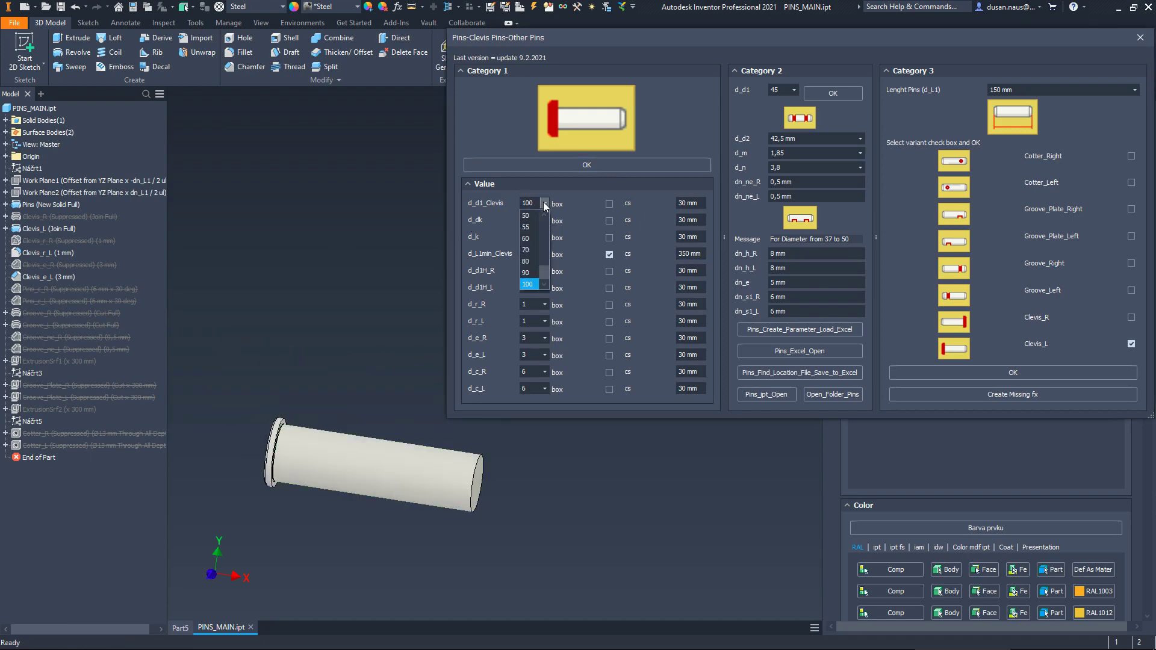
{"action": "left_click", "coordinate": [530, 216]}
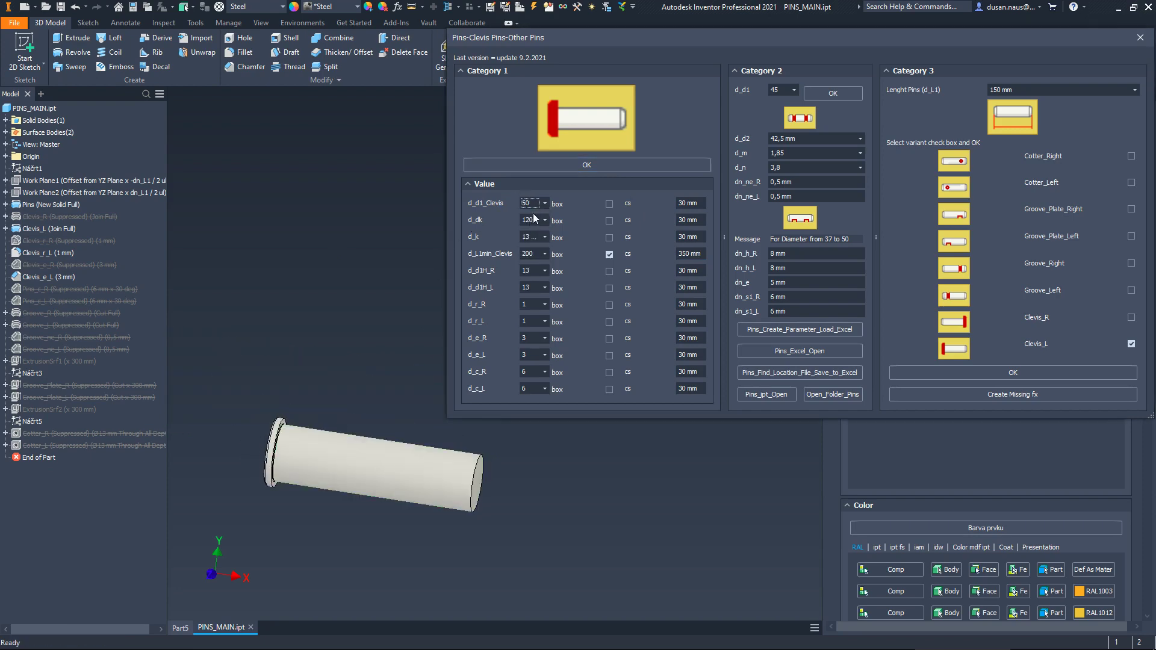
{"action": "left_click", "coordinate": [566, 166]}
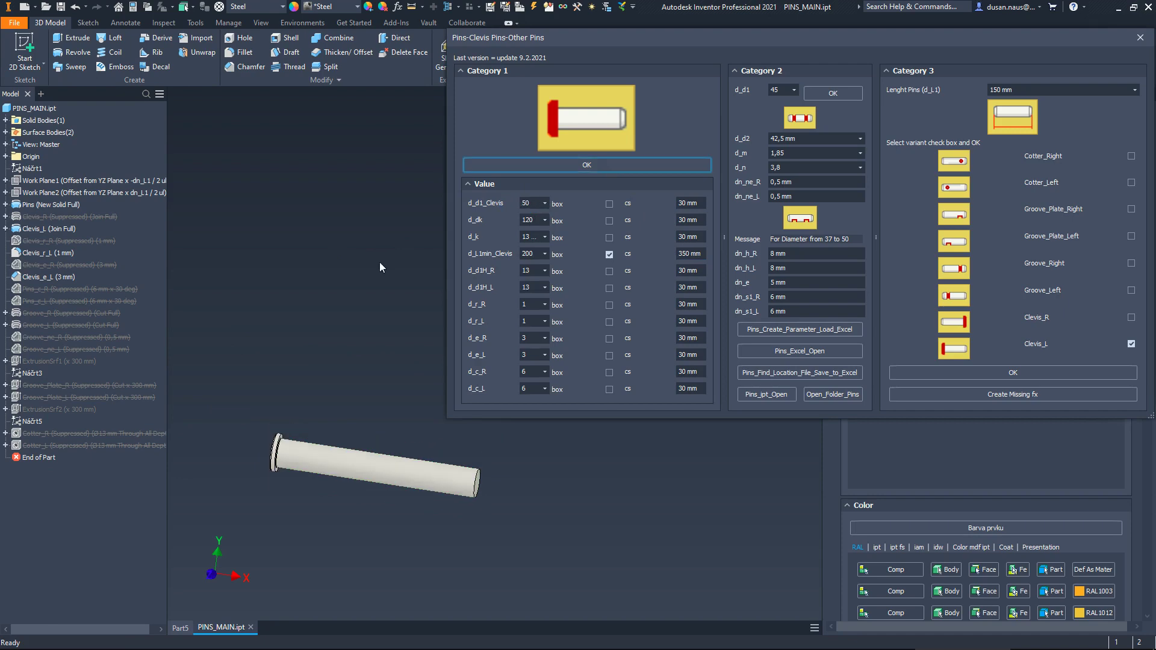
{"action": "key", "text": "Escape"}
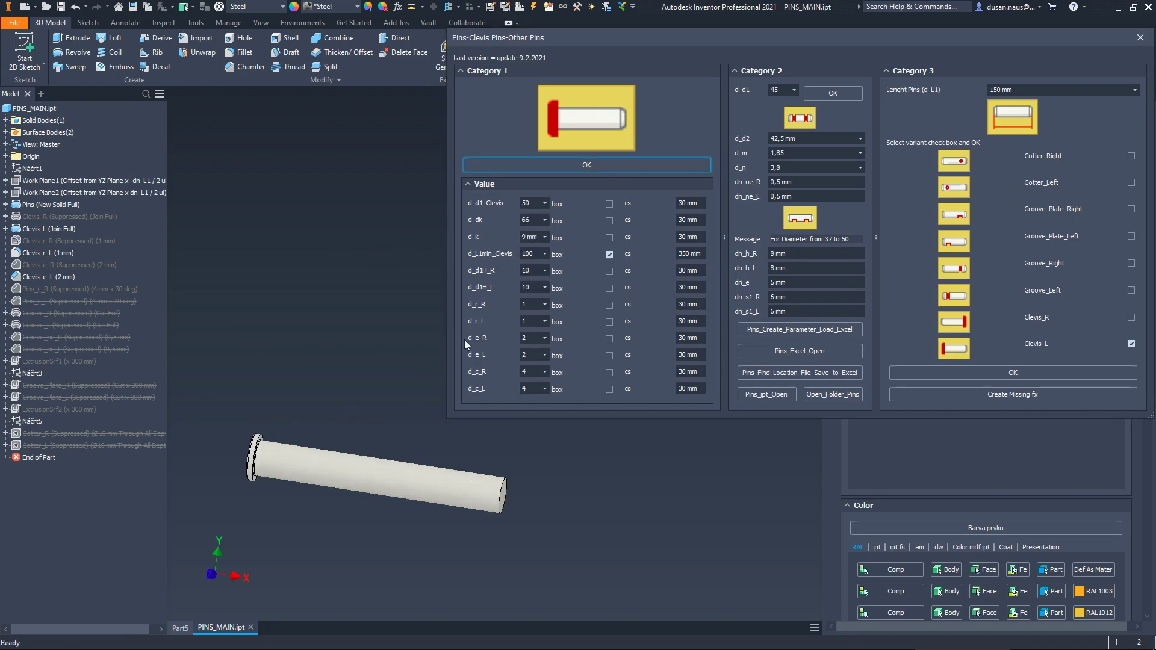
Turn off the custom value for d_L1min_Clevis, update the pin and orbit to an angled view of it
{"action": "left_click", "coordinate": [563, 166]}
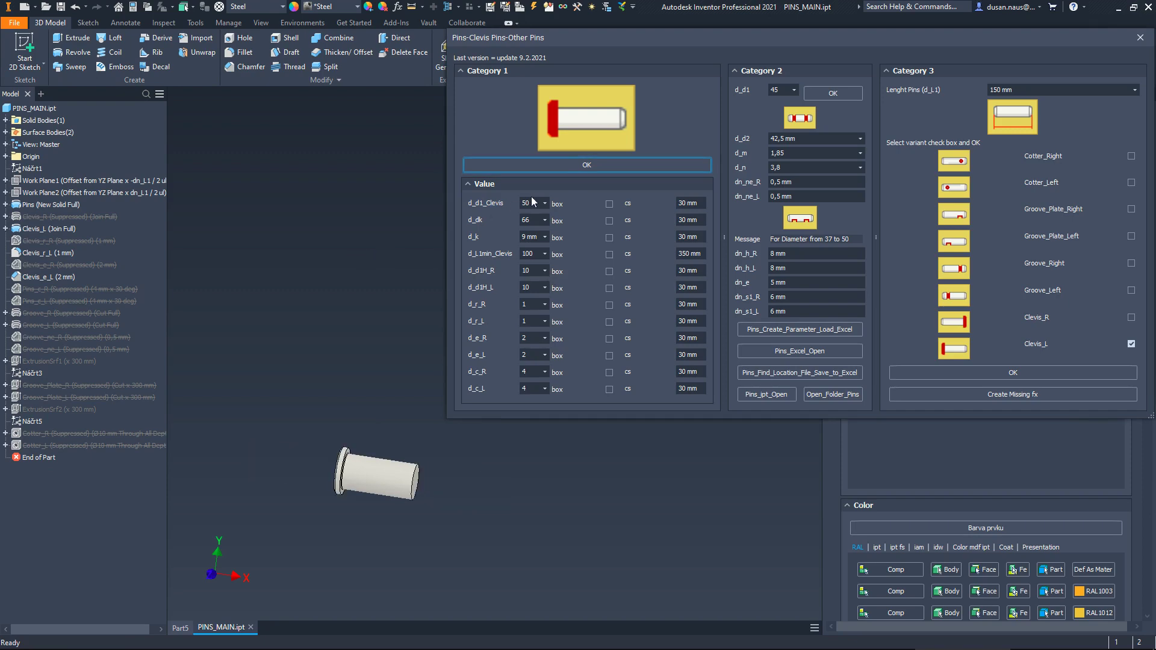
{"action": "middle_click_drag", "start_coordinate": [323, 384], "coordinate": [324, 367]}
{"action": "scroll", "coordinate": [366, 460], "scroll_direction": "up", "scroll_amount": 5}
{"action": "middle_click_drag", "start_coordinate": [360, 456], "coordinate": [294, 426]}
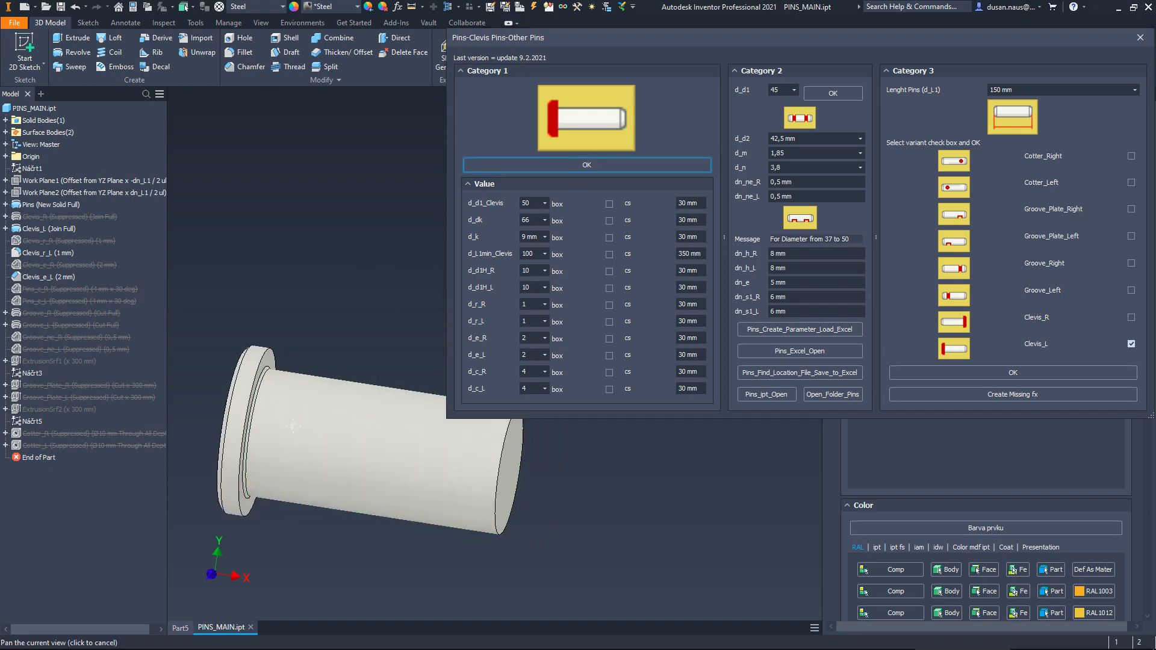
{"action": "key", "text": "F4"}
{"action": "left_click_drag", "start_coordinate": [327, 432], "coordinate": [298, 457]}
{"action": "scroll", "coordinate": [370, 419], "scroll_direction": "down", "scroll_amount": 1}
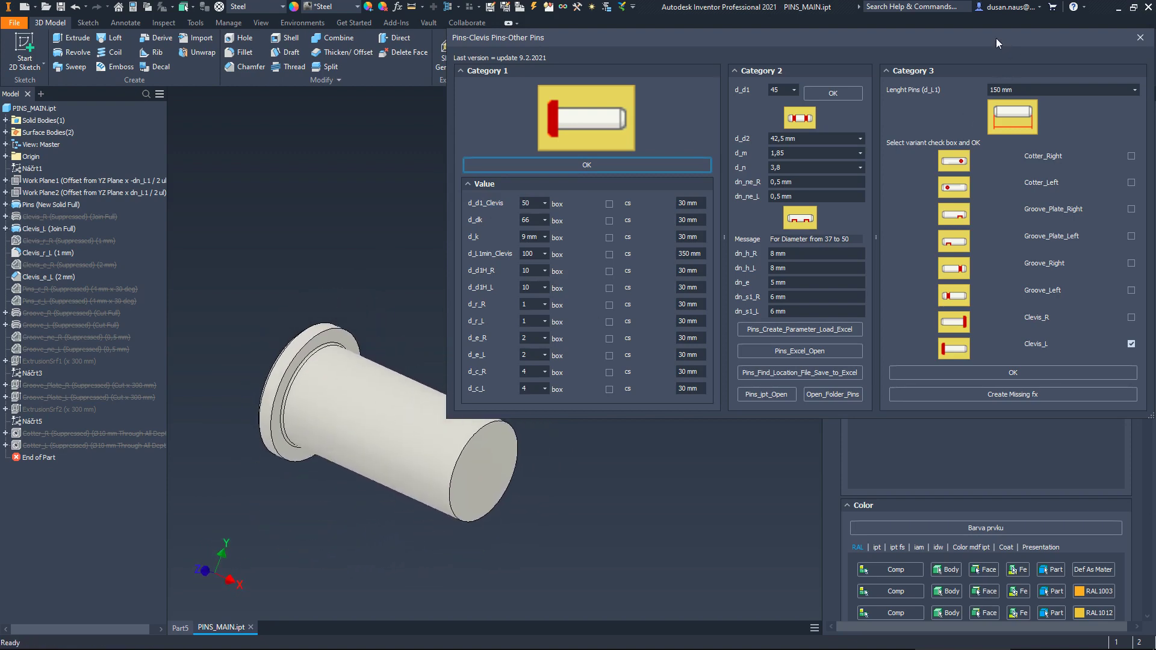
Close the Pins-Clevis Pins-Other Pins form and show the pin in the front view
{"action": "left_click_drag", "start_coordinate": [996, 39], "coordinate": [815, 109]}
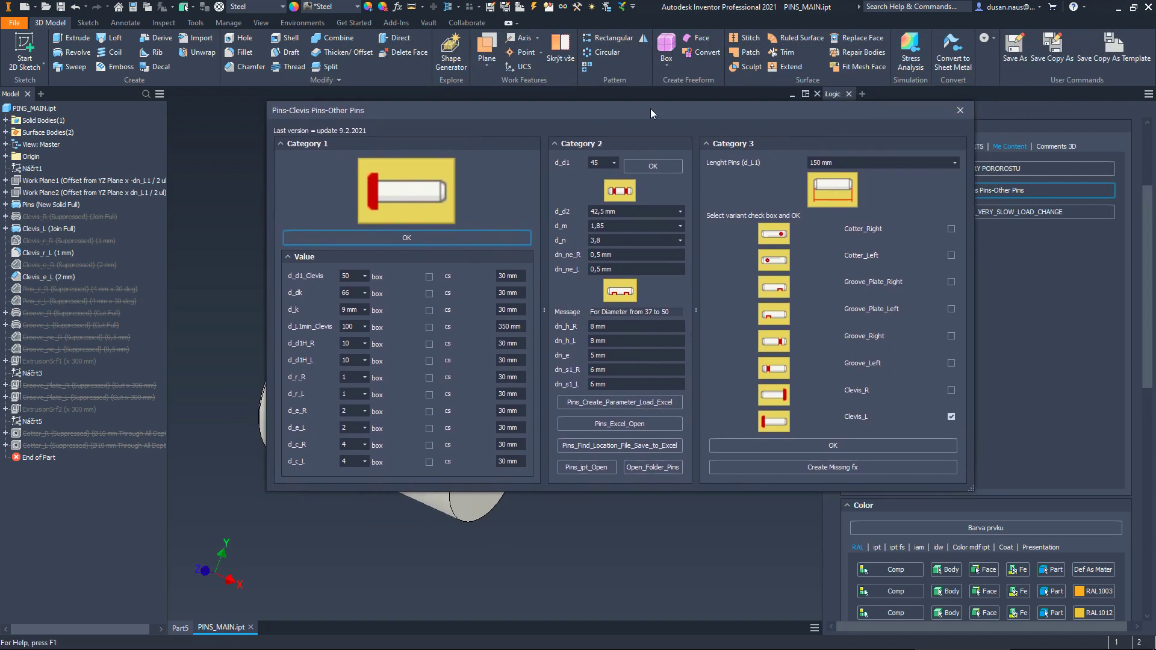
{"action": "left_click", "coordinate": [961, 110]}
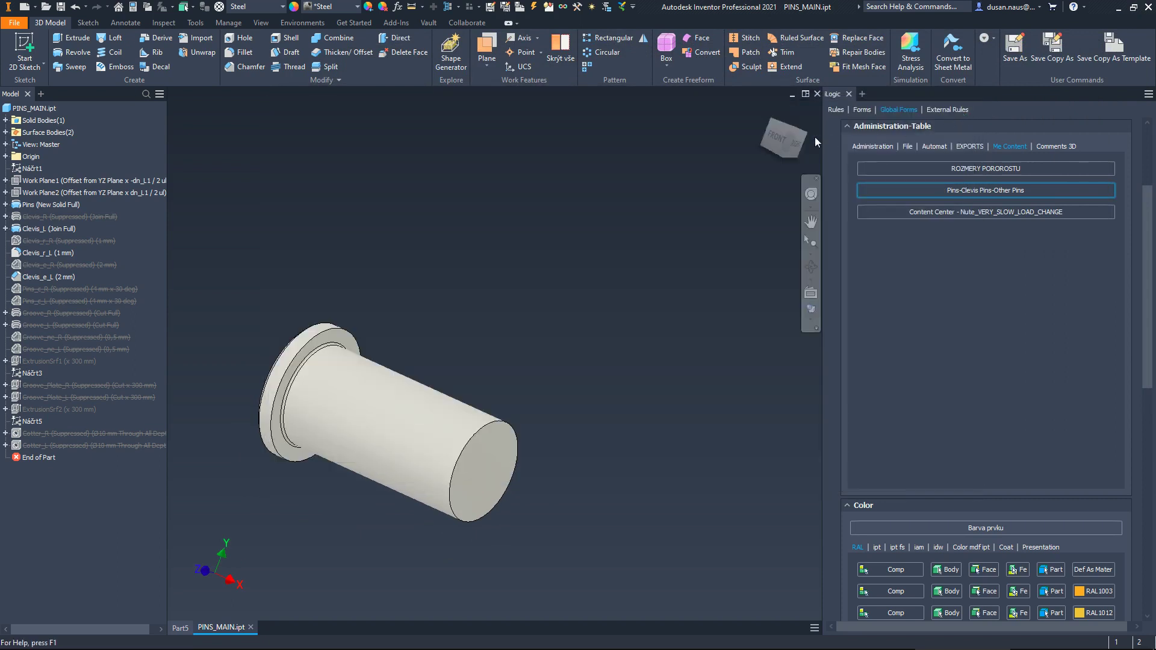
{"action": "left_click", "coordinate": [785, 136]}
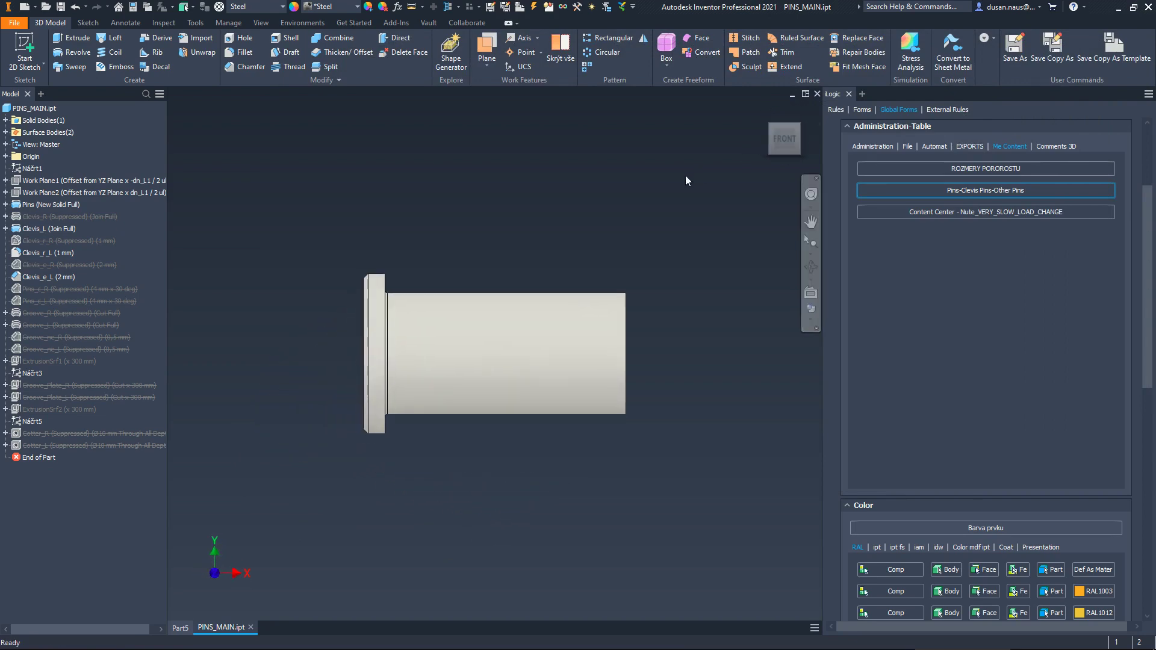